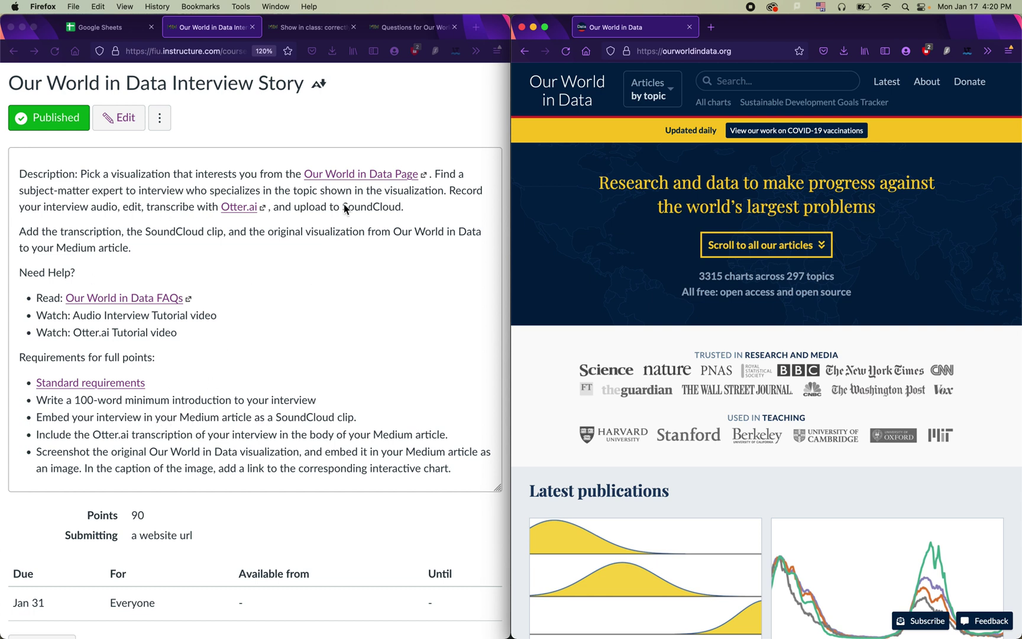
- Open medium.com in a new browser tab
{"action": "left_click", "coordinate": [478, 28]}
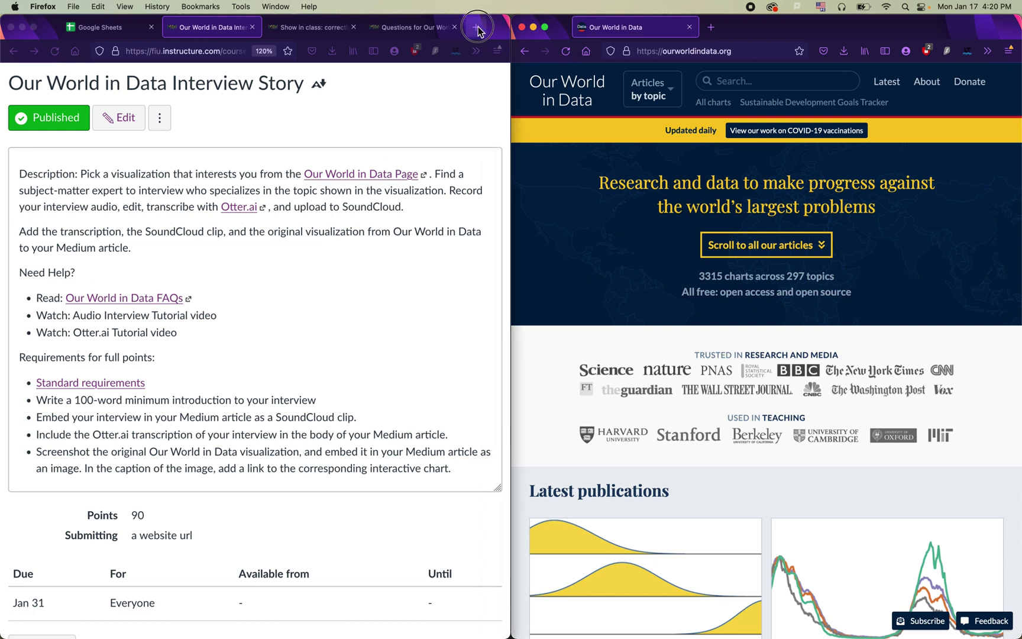
{"action": "type", "text": "medium.com"}
{"action": "key", "text": "Return"}
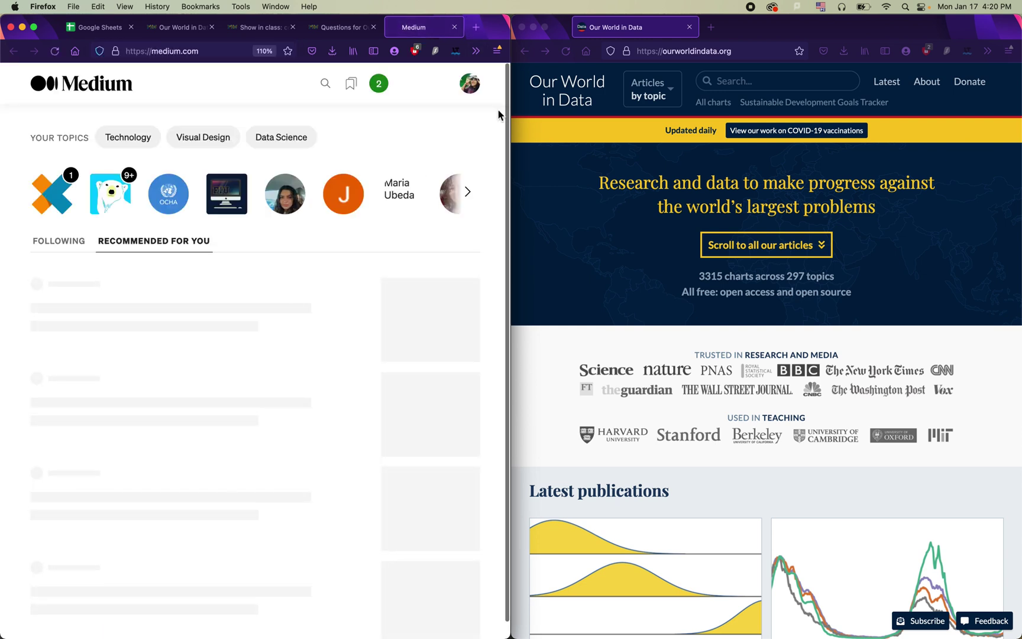
- Browse the FIU News Visualization publication, then return to the interview story assignment
{"action": "left_click", "coordinate": [222, 196]}
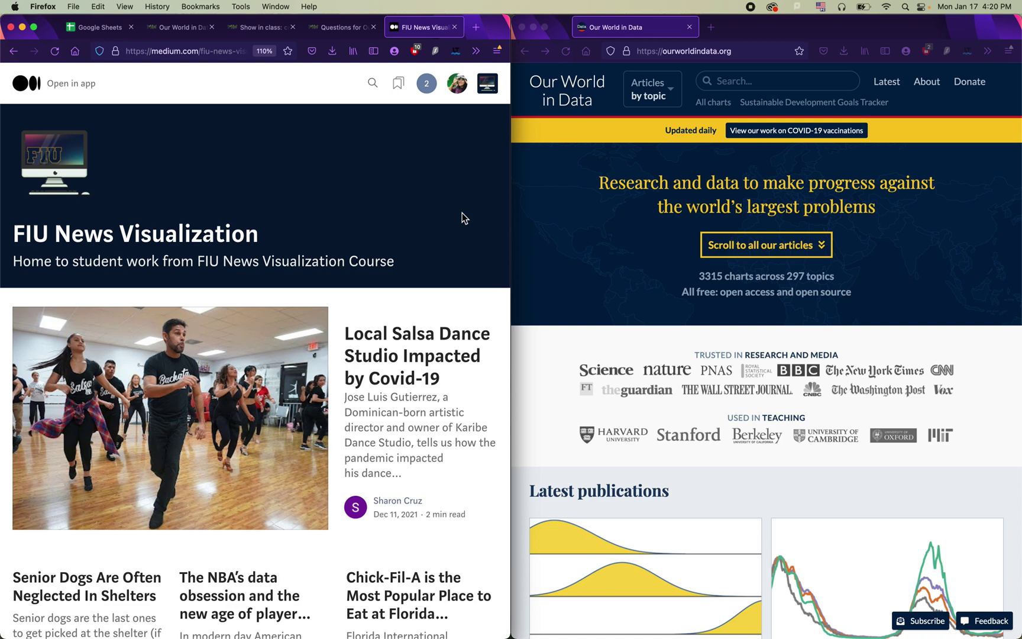
{"action": "scroll", "coordinate": [403, 367], "scroll_direction": "down", "scroll_amount": 7}
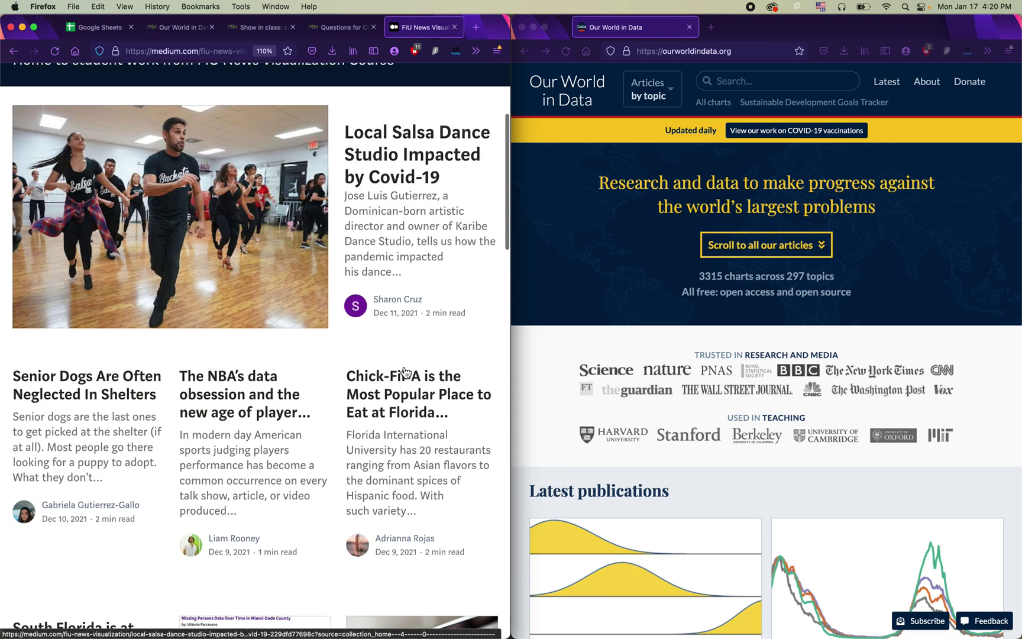
{"action": "scroll", "coordinate": [403, 371], "scroll_direction": "down", "scroll_amount": 3}
{"action": "scroll", "coordinate": [402, 370], "scroll_direction": "up", "scroll_amount": 10}
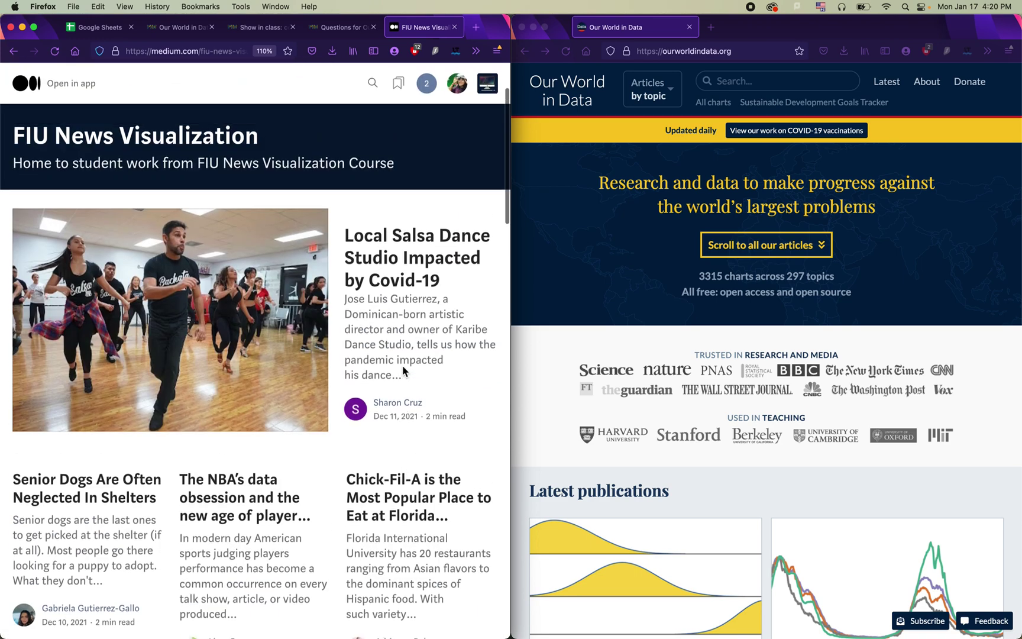
{"action": "scroll", "coordinate": [244, 272], "scroll_direction": "up", "scroll_amount": 1}
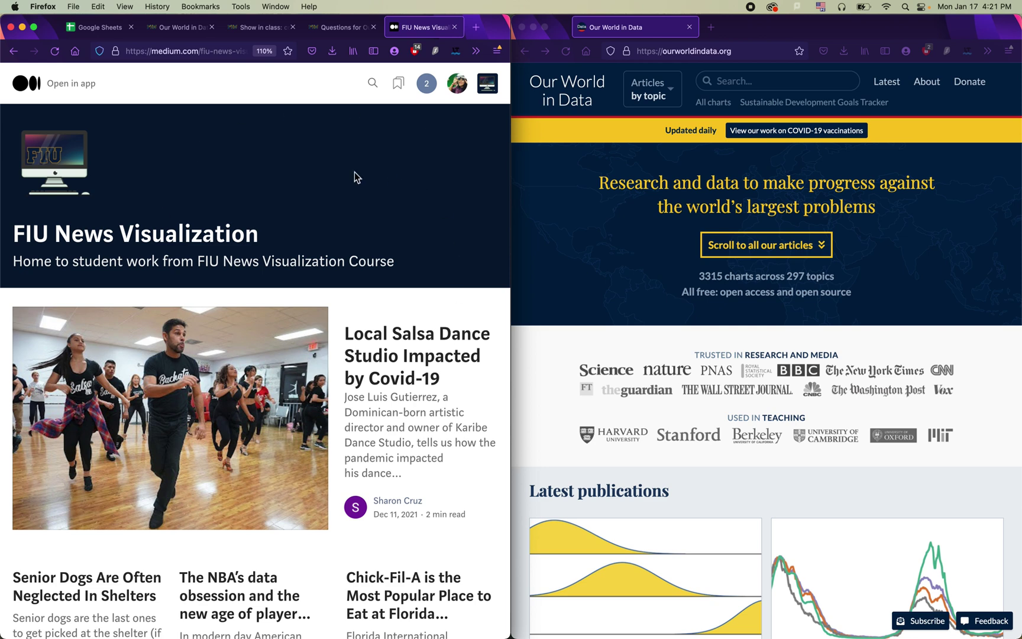
{"action": "left_click", "coordinate": [173, 33]}
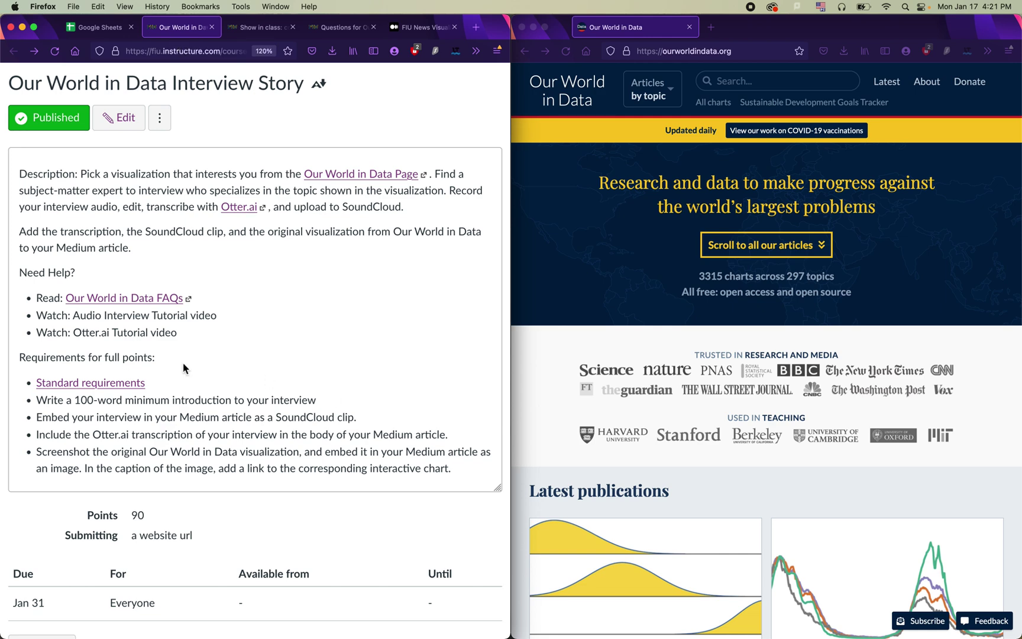
{"action": "left_click", "coordinate": [77, 385]}
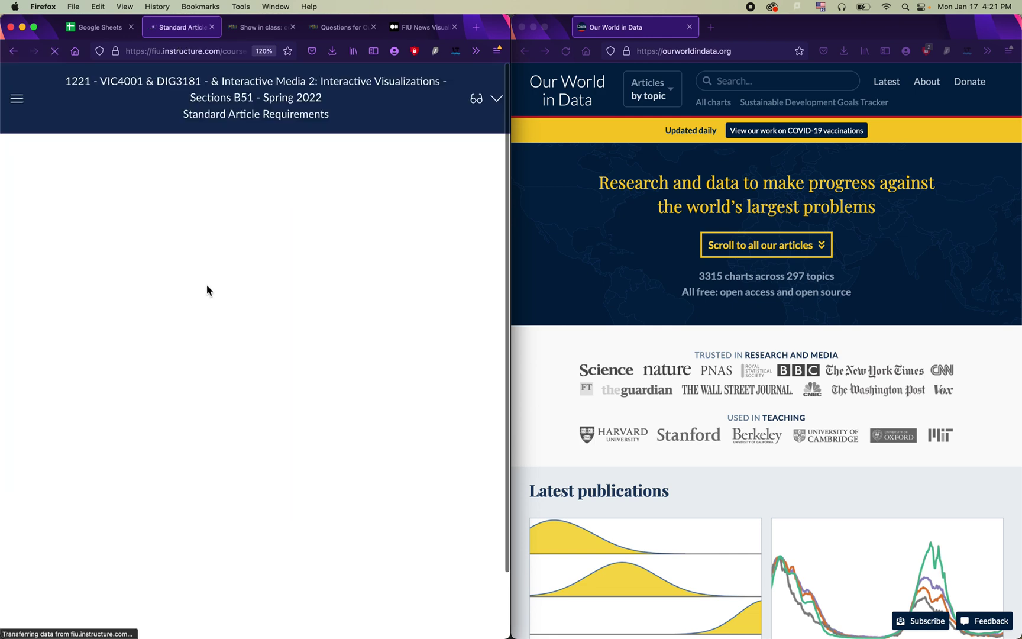
{"action": "scroll", "coordinate": [216, 438], "scroll_direction": "down", "scroll_amount": 2}
{"action": "scroll", "coordinate": [216, 443], "scroll_direction": "down", "scroll_amount": 1}
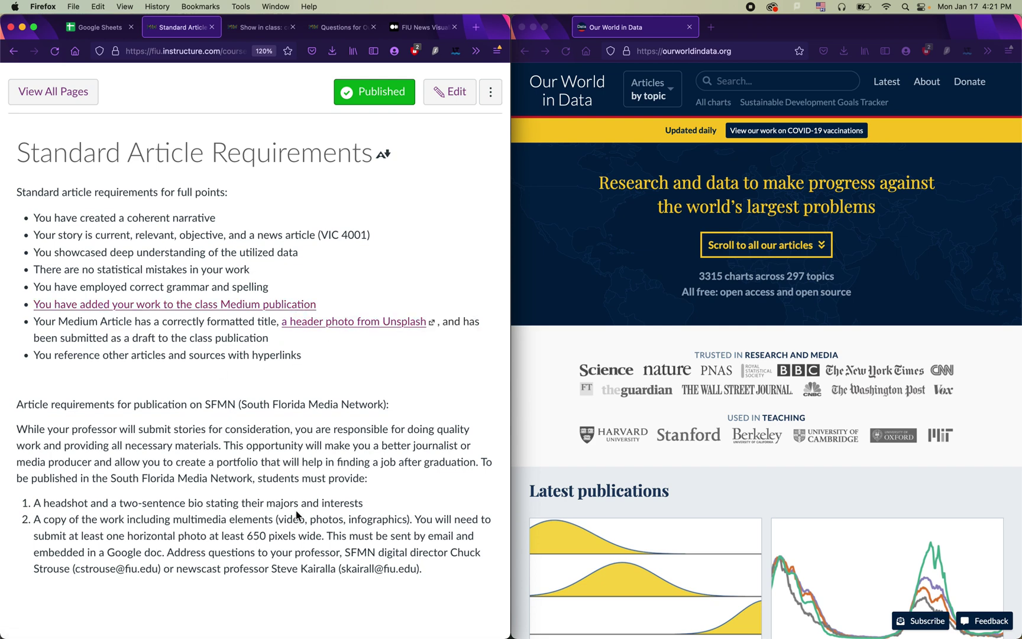
{"action": "left_click", "coordinate": [13, 51]}
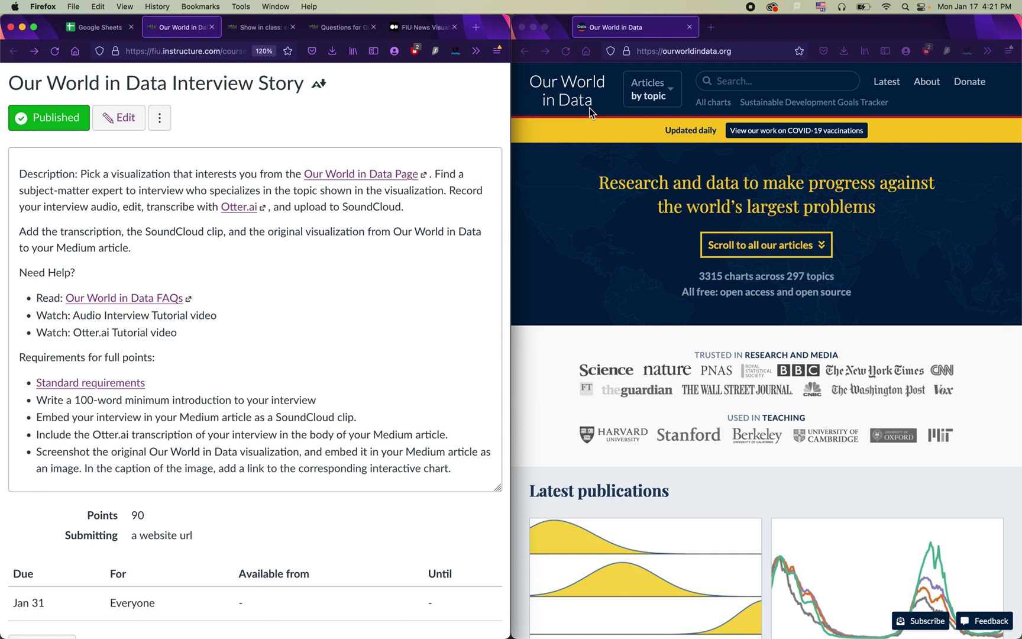
- Display the Food and Agriculture subtopics in Our World in Data's Articles by topic list
{"action": "left_click", "coordinate": [642, 101]}
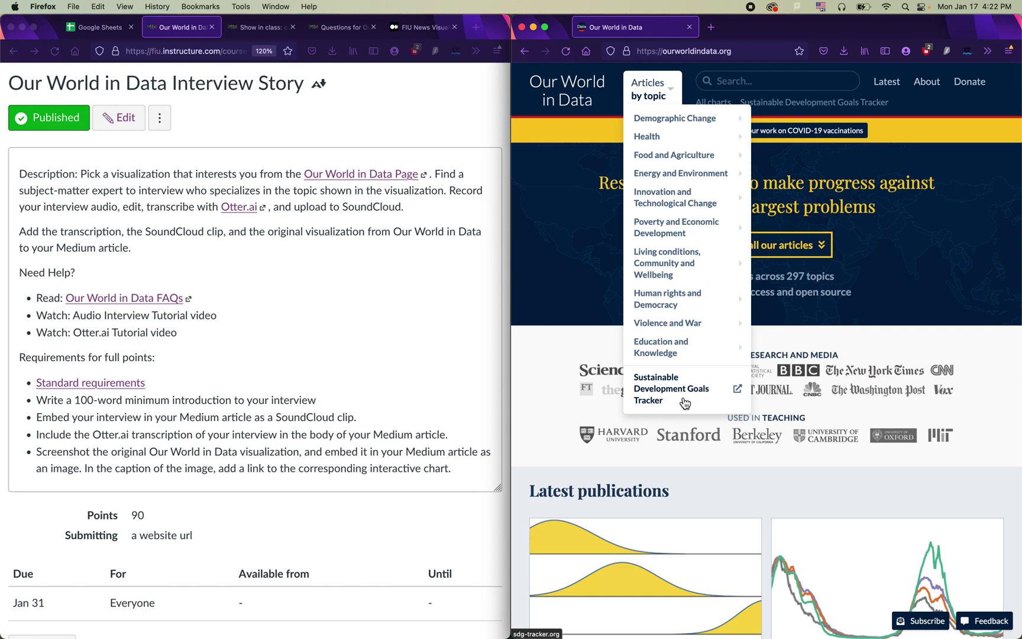
{"action": "mouse_move", "coordinate": [672, 344]}
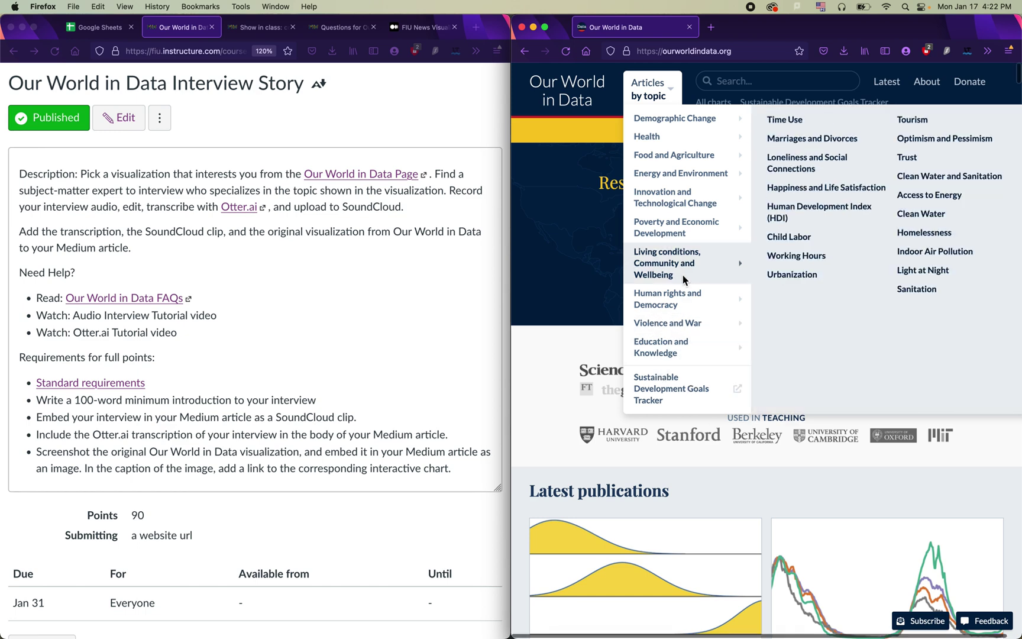
{"action": "mouse_move", "coordinate": [647, 242]}
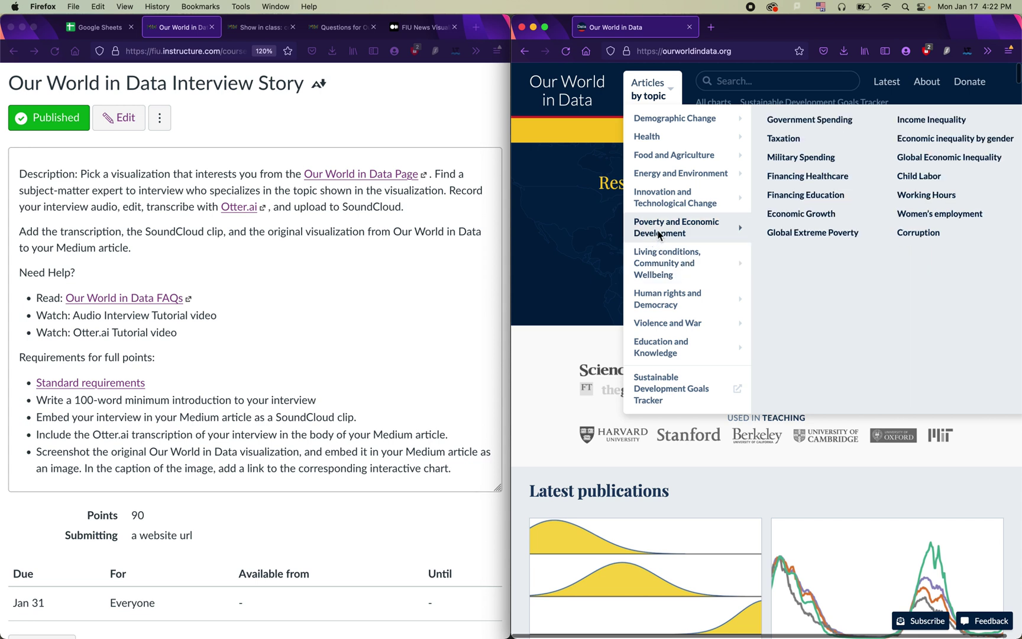
{"action": "mouse_move", "coordinate": [648, 207]}
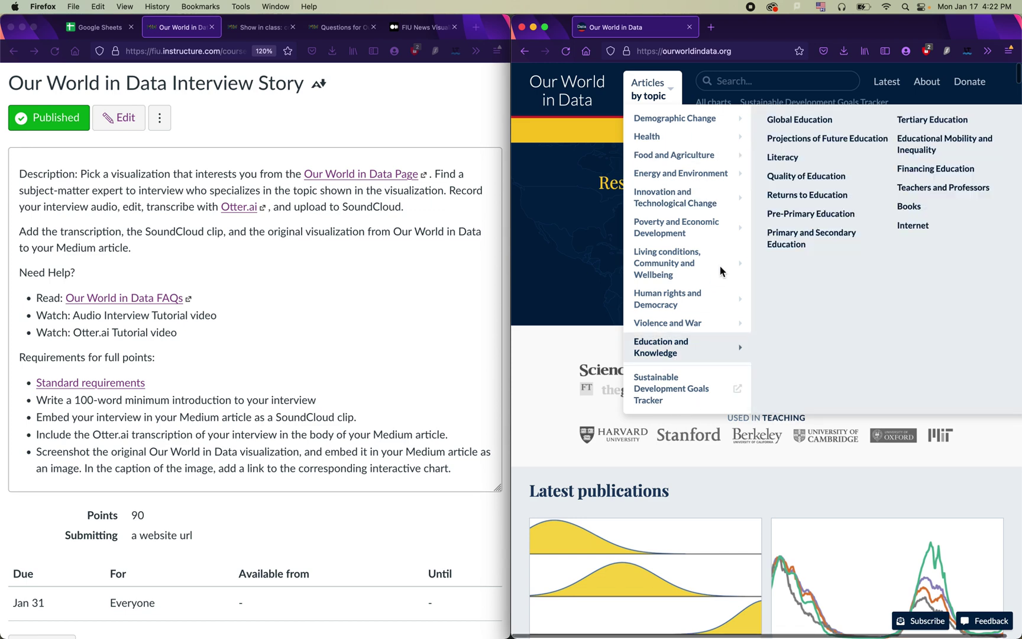
{"action": "mouse_move", "coordinate": [685, 232]}
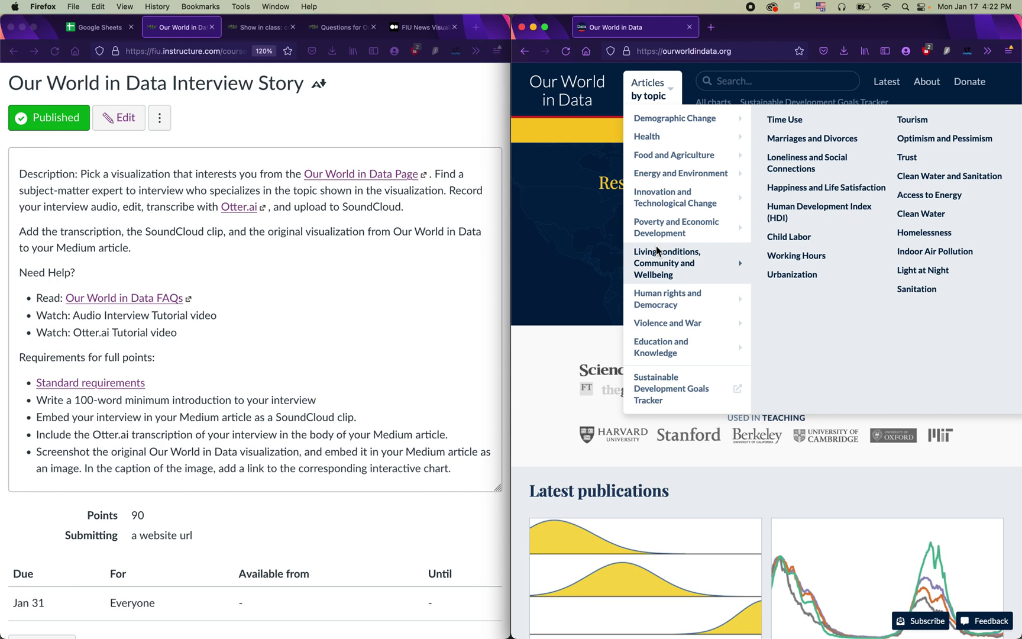
{"action": "mouse_move", "coordinate": [682, 155]}
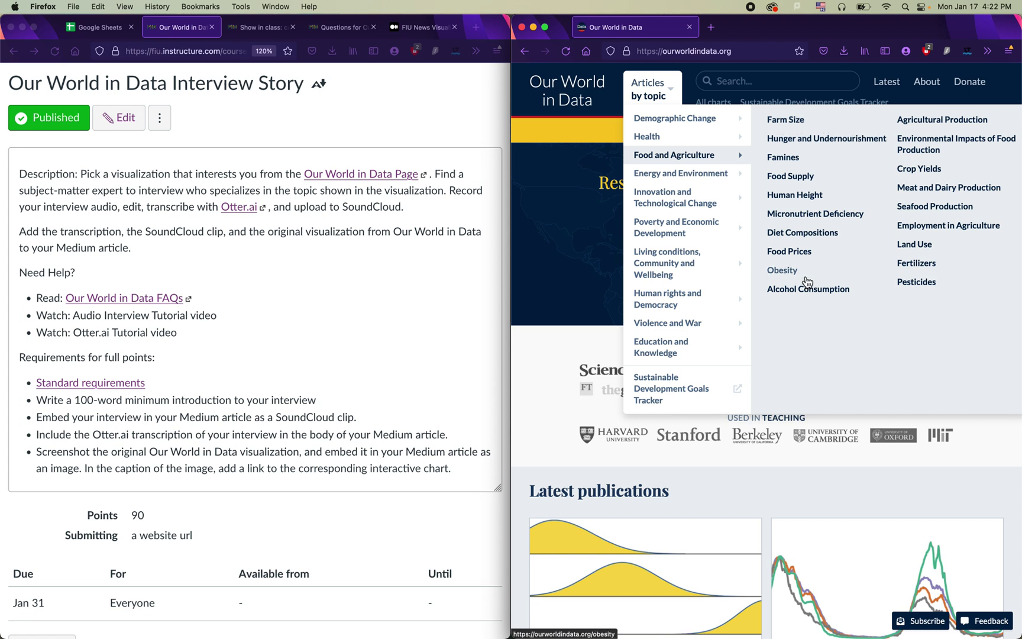
- Open Environmental Impacts of Food Production and show the greenhouse gas emissions per kilogram chart
{"action": "left_click", "coordinate": [947, 149]}
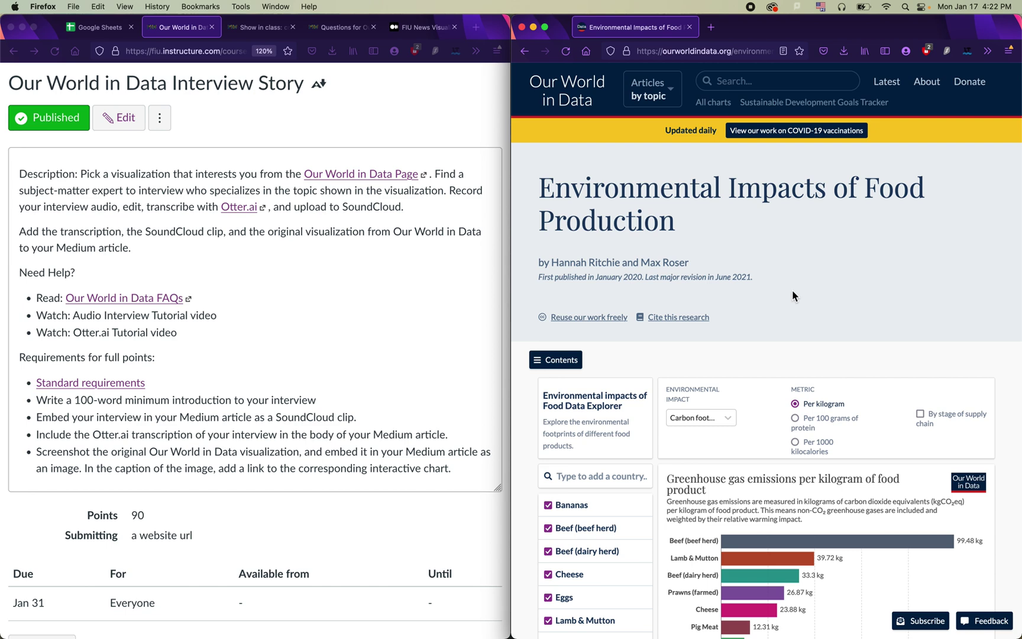
{"action": "scroll", "coordinate": [792, 295], "scroll_direction": "down", "scroll_amount": 6}
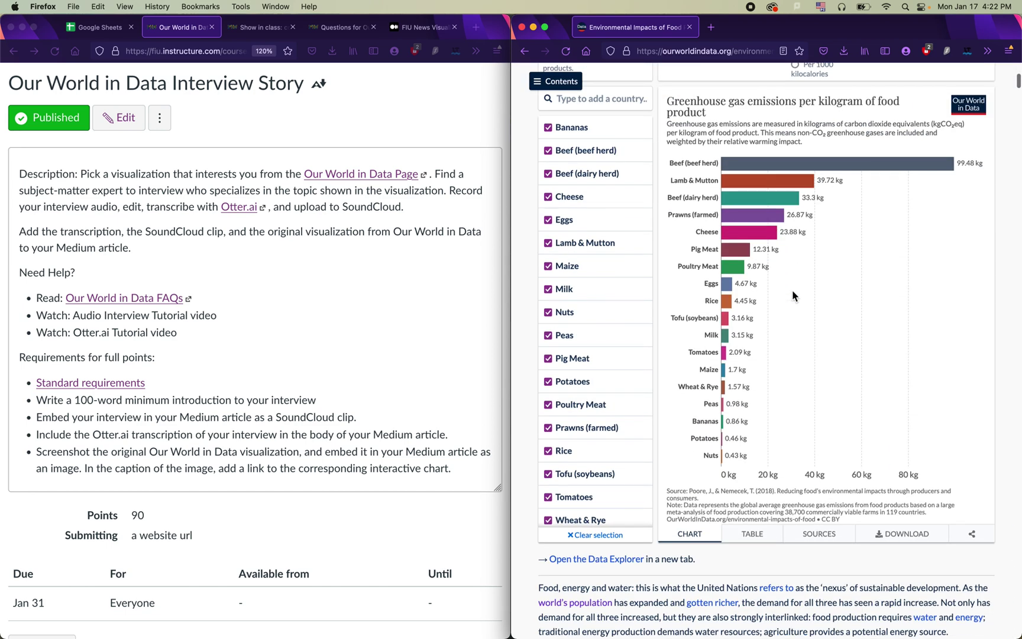
{"action": "scroll", "coordinate": [792, 290], "scroll_direction": "up", "scroll_amount": 1}
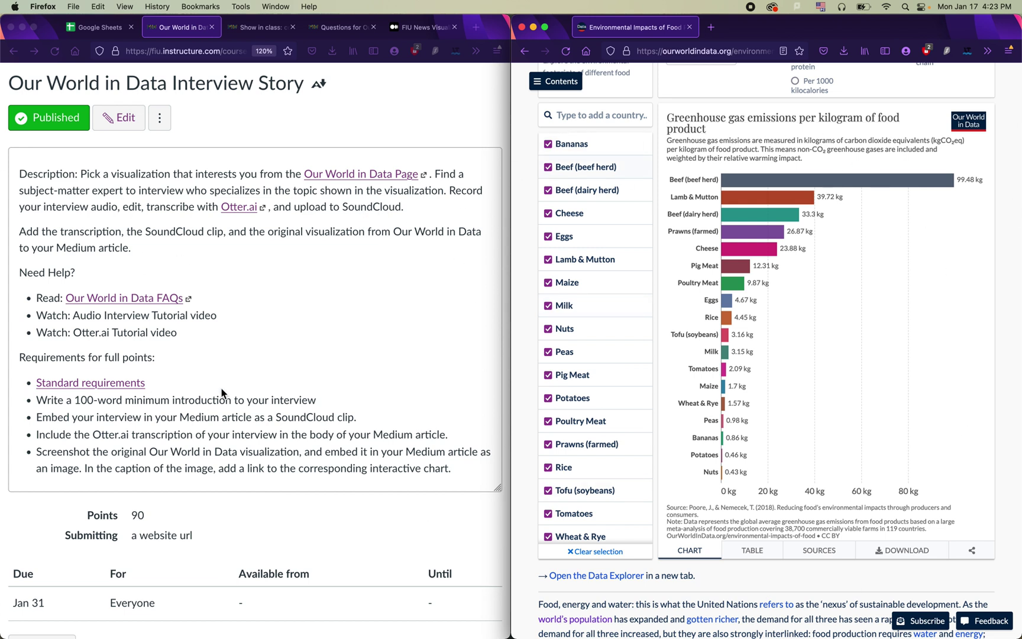
- Review the 'Show in class: correctly shared & downloaded data' assignment in Canvas
{"action": "left_click", "coordinate": [239, 22]}
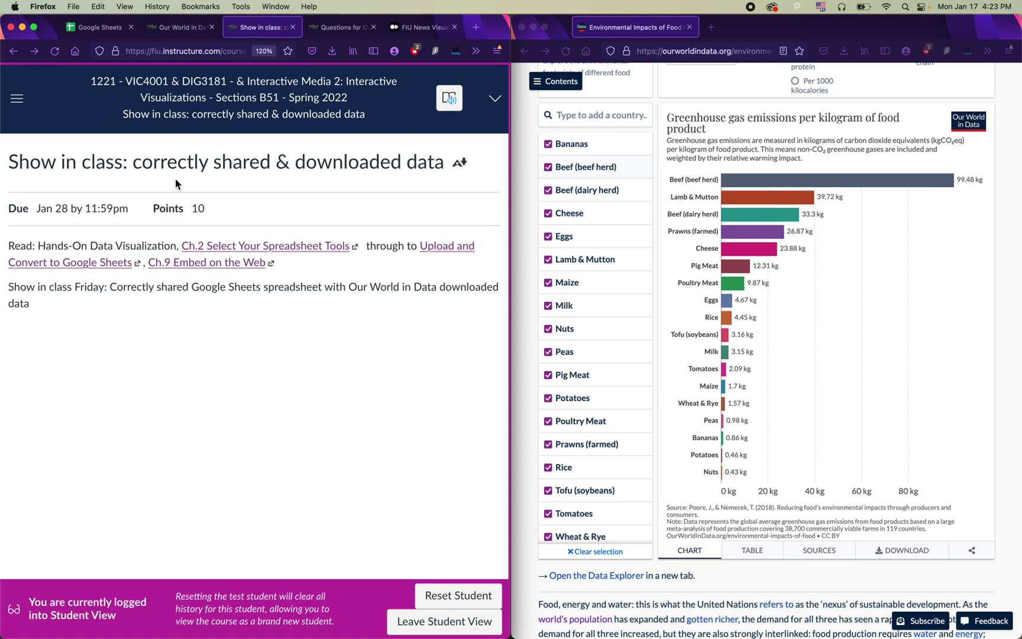
{"action": "scroll", "coordinate": [372, 423], "scroll_direction": "down", "scroll_amount": 2}
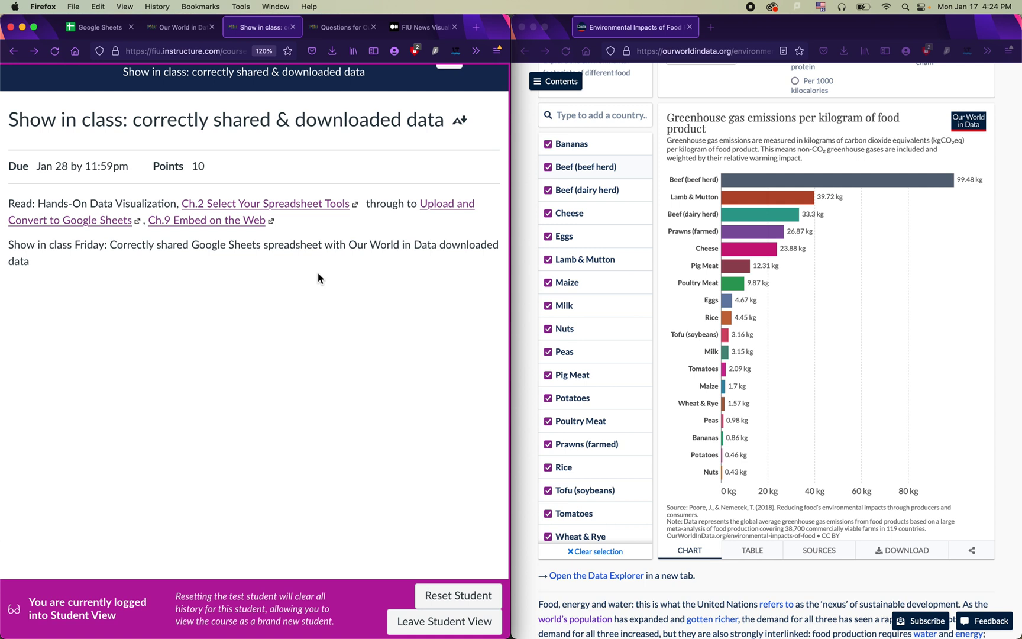
{"action": "scroll", "coordinate": [318, 278], "scroll_direction": "up", "scroll_amount": 1}
{"action": "scroll", "coordinate": [318, 278], "scroll_direction": "down", "scroll_amount": 2}
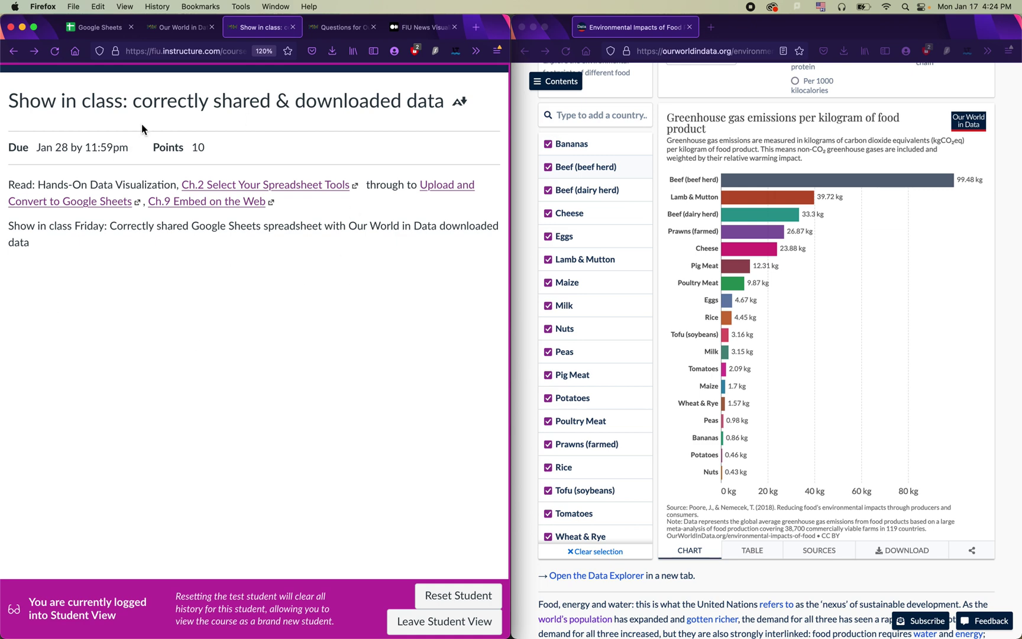
- Create a new blank spreadsheet from the Google Sheets home page
{"action": "left_click", "coordinate": [100, 32]}
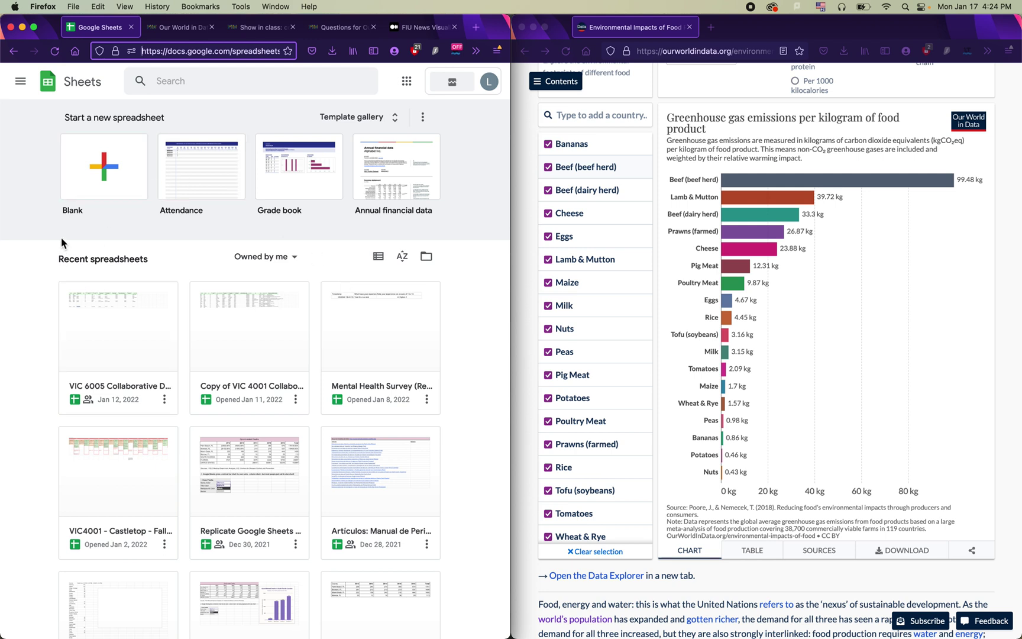
{"action": "left_click", "coordinate": [101, 185]}
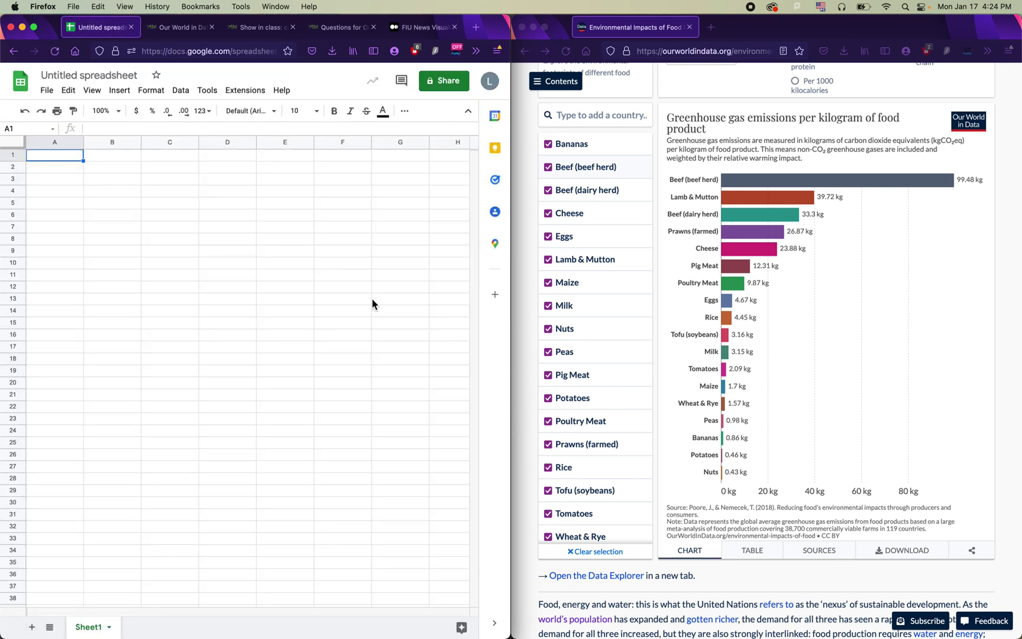
{"action": "left_click", "coordinate": [127, 79]}
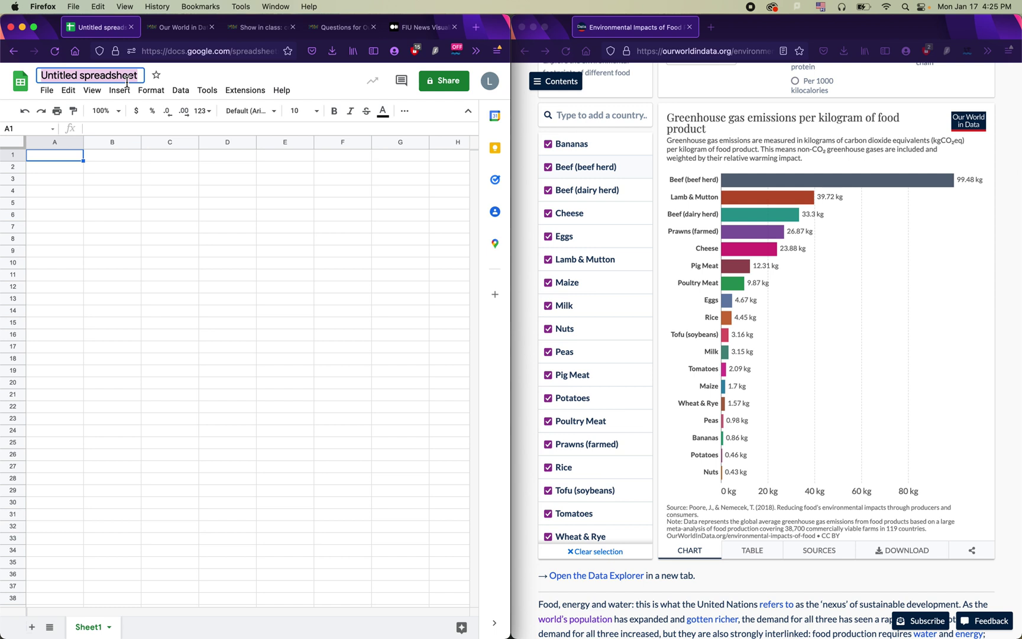
- Title the spreadsheet 'Our World in Data - food production / greenhouse gas emissions'
{"action": "key", "text": "BackSpace"}
{"action": "type", "text": "Our"}
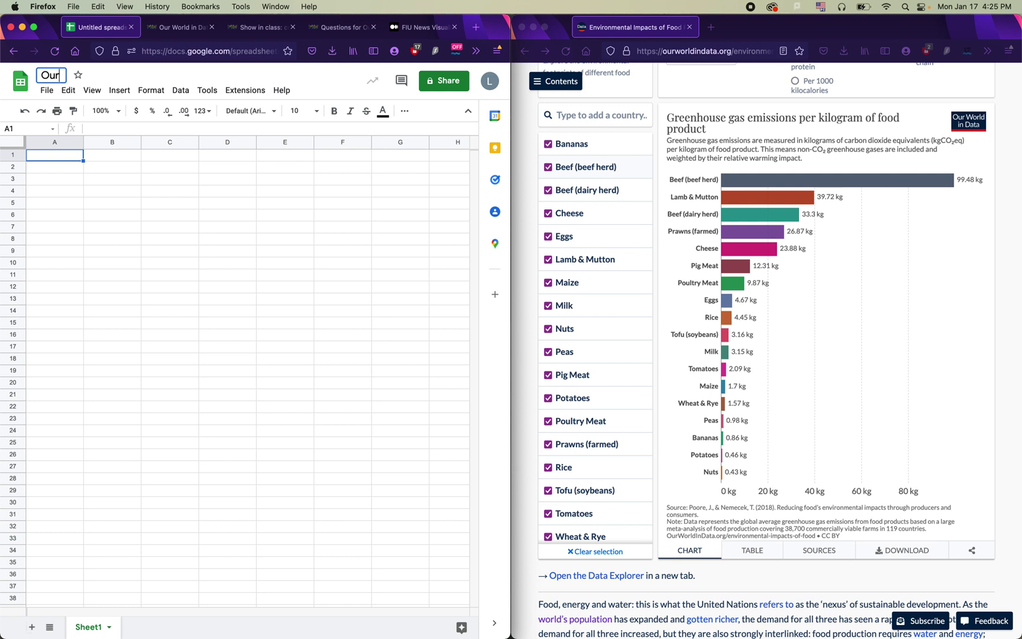
{"action": "type", "text": " World in"}
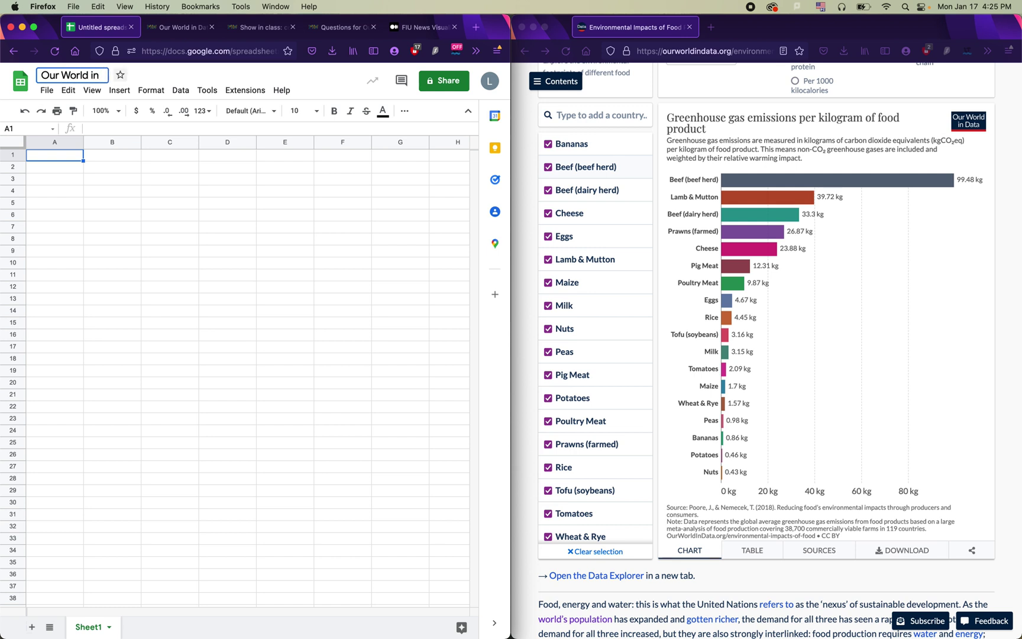
{"action": "type", "text": " Data -"}
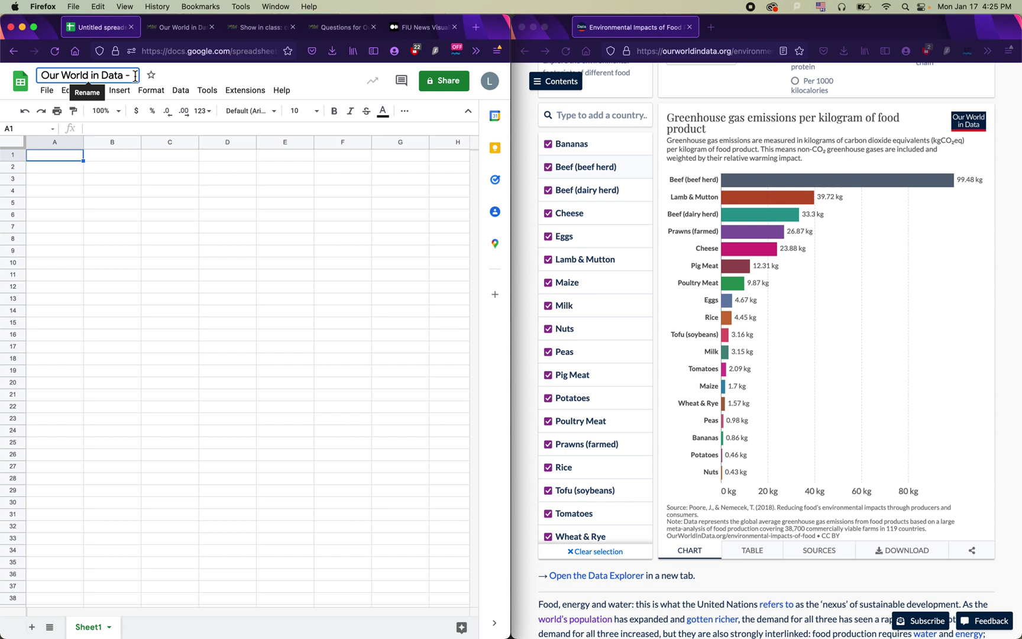
{"action": "type", "text": "food pro"}
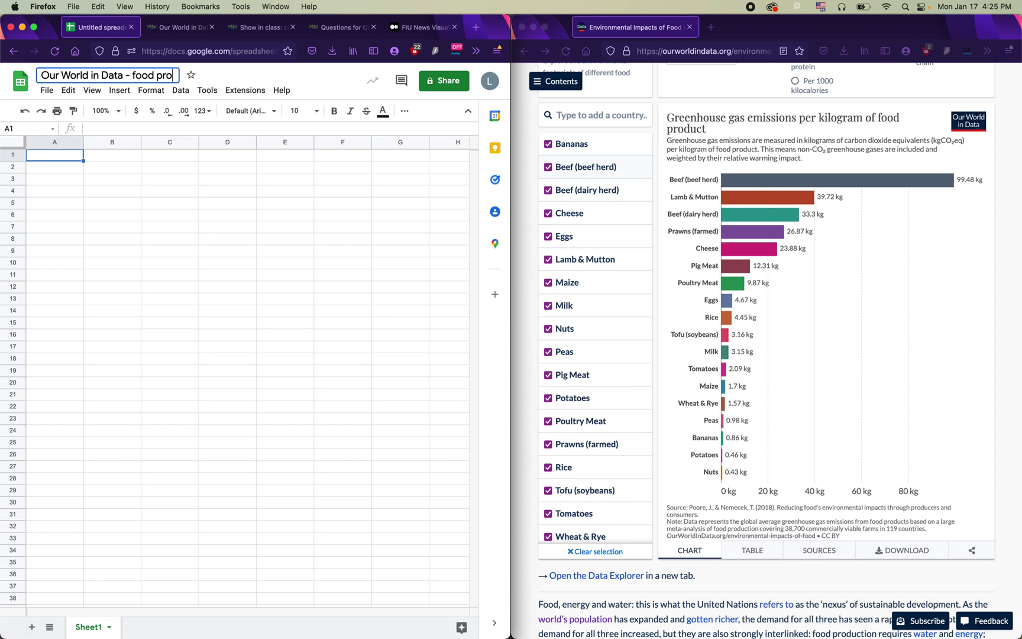
{"action": "type", "text": "duction /"}
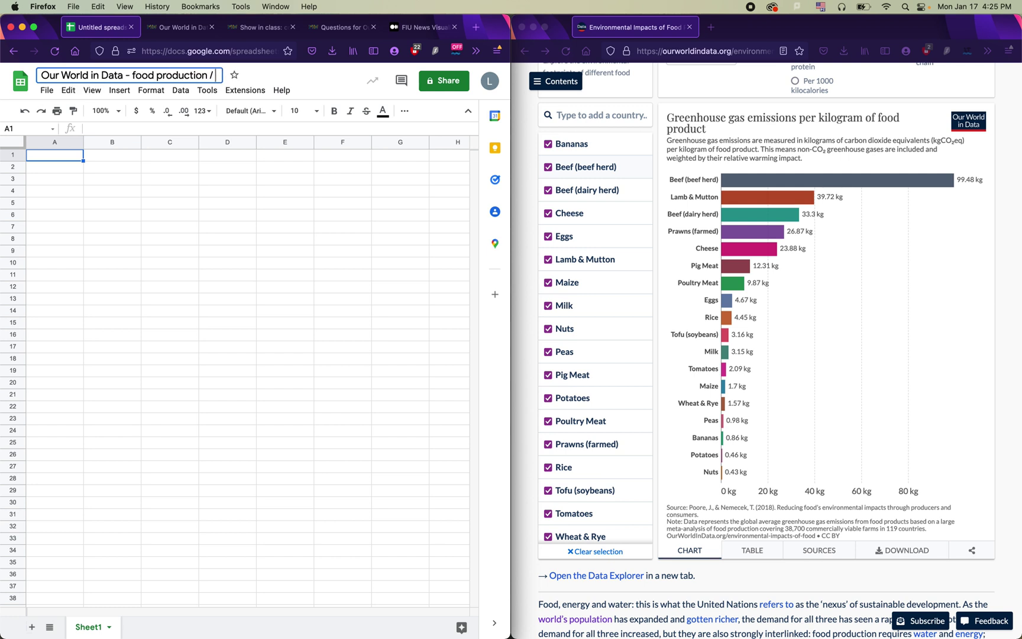
{"action": "type", "text": " greenhouse gas"}
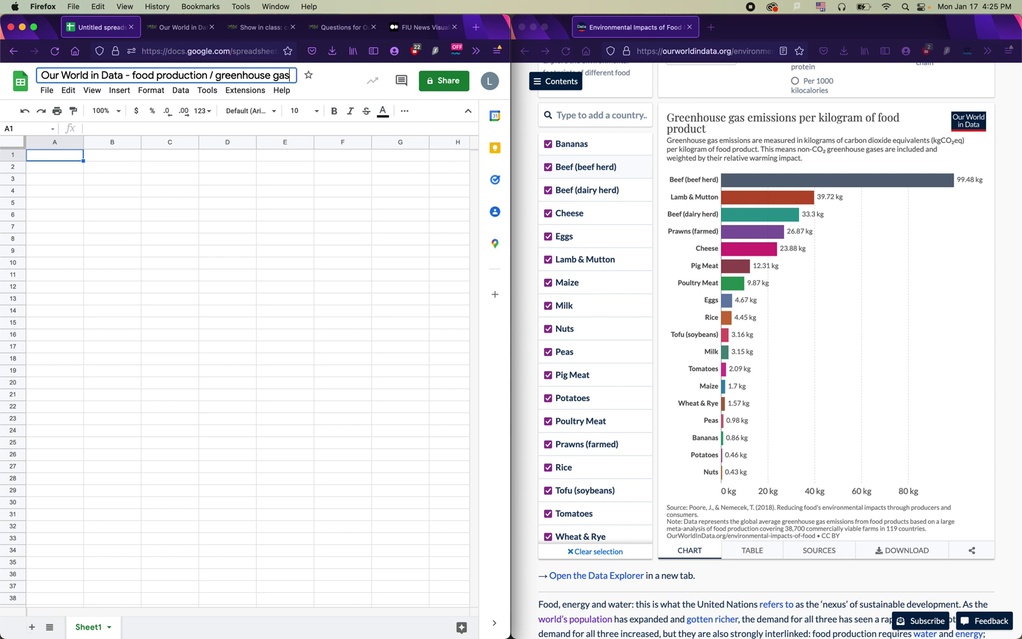
{"action": "type", "text": " emissions"}
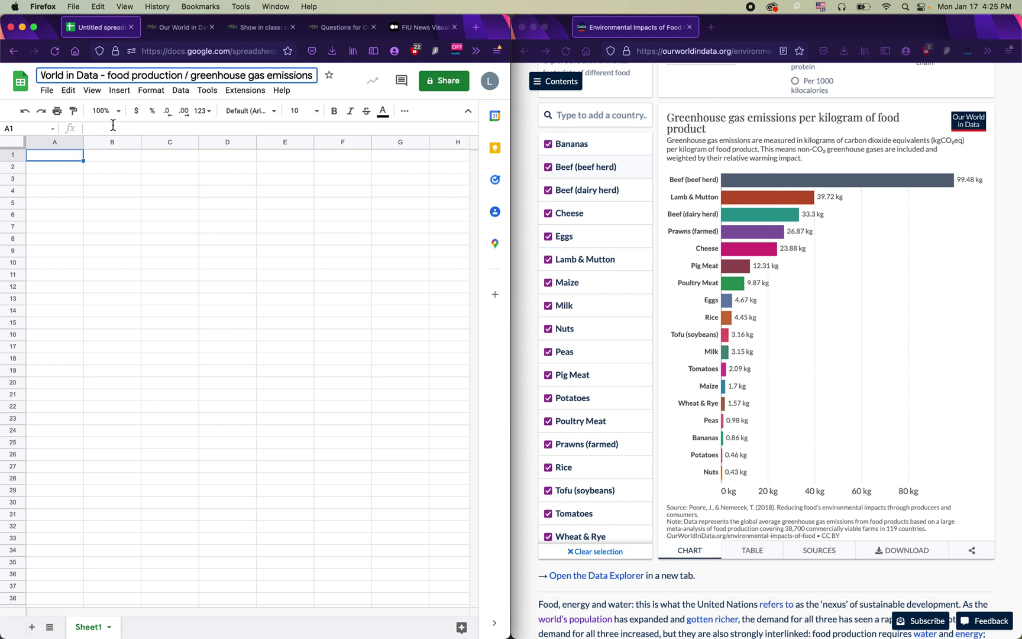
{"action": "left_click", "coordinate": [129, 180]}
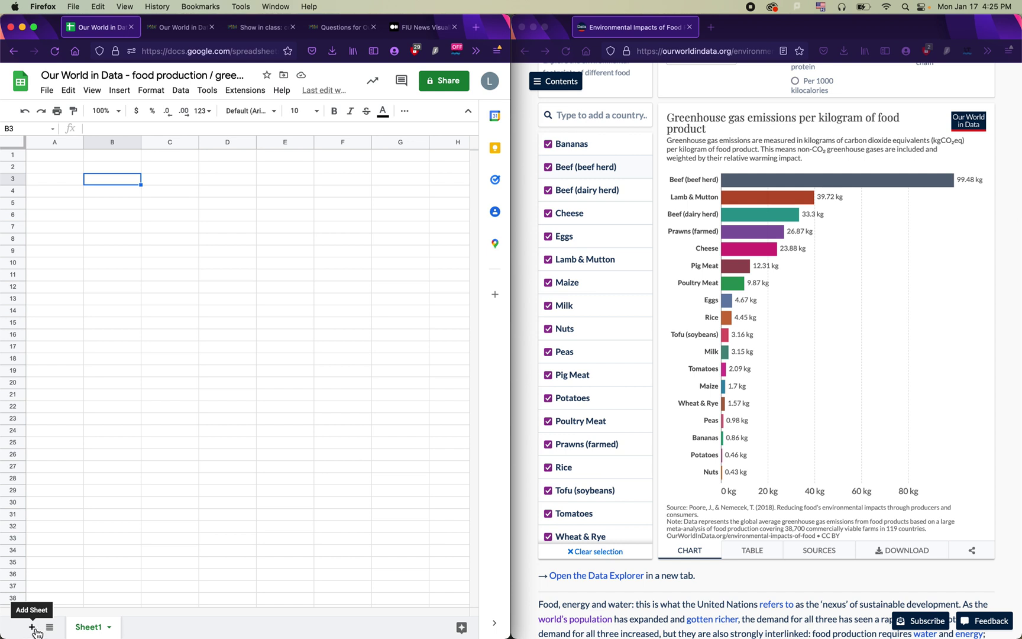
- Add a new sheet with a 14-point 'Data Source' heading in cell A1
{"action": "left_click", "coordinate": [32, 627]}
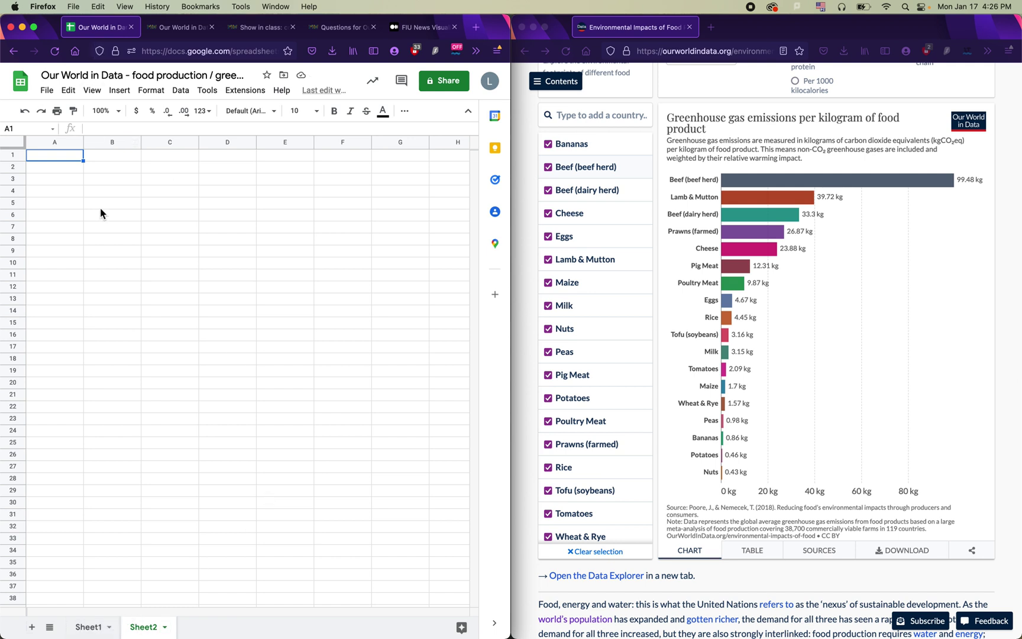
{"action": "type", "text": "Data Source"}
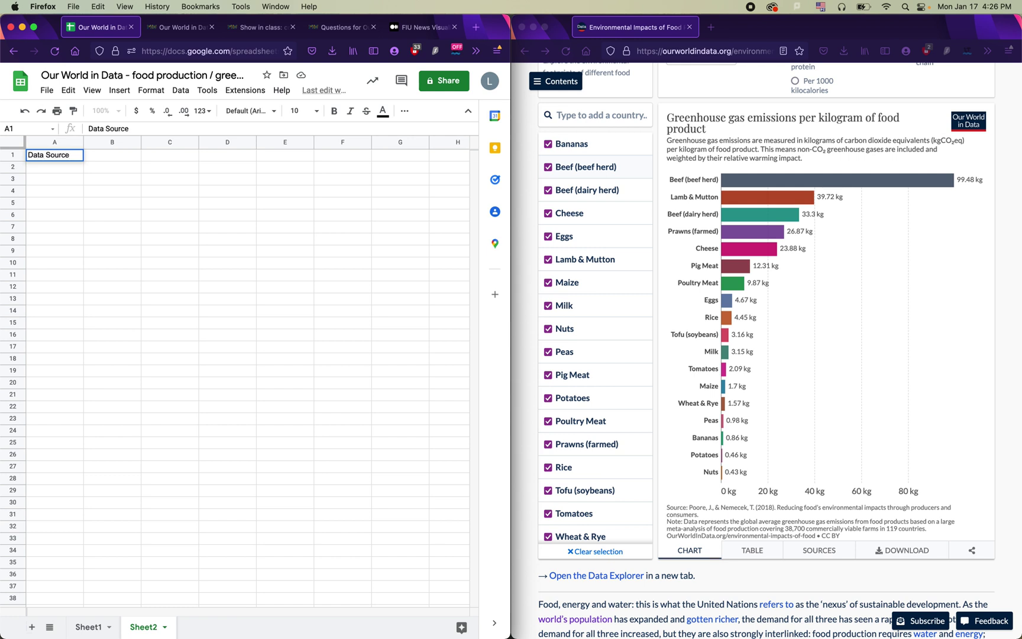
{"action": "key", "text": "Return"}
{"action": "left_click", "coordinate": [66, 156]}
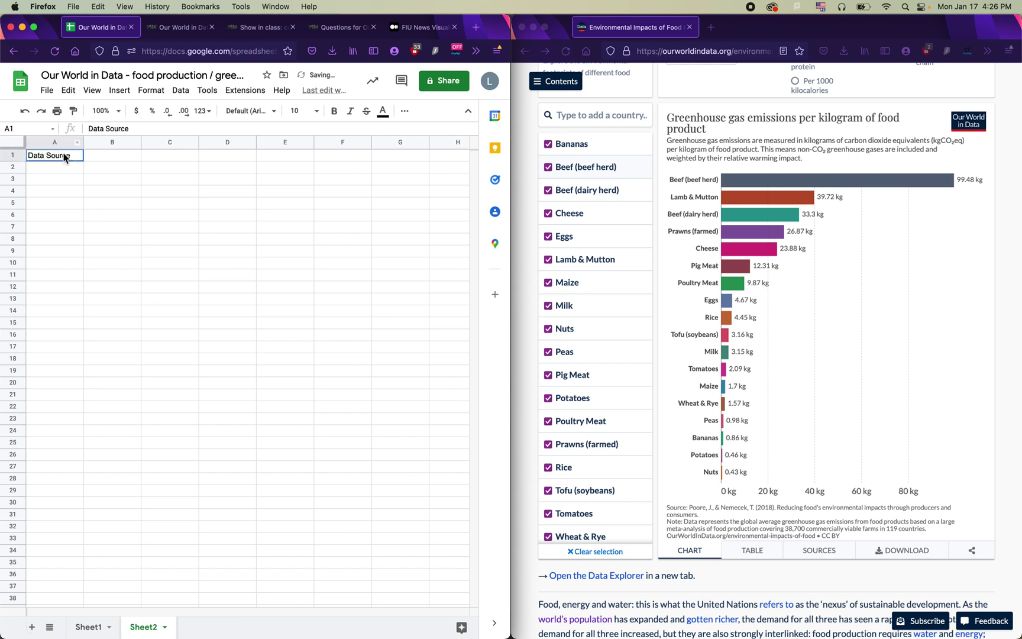
{"action": "left_click", "coordinate": [317, 111]}
{"action": "left_click", "coordinate": [297, 259]}
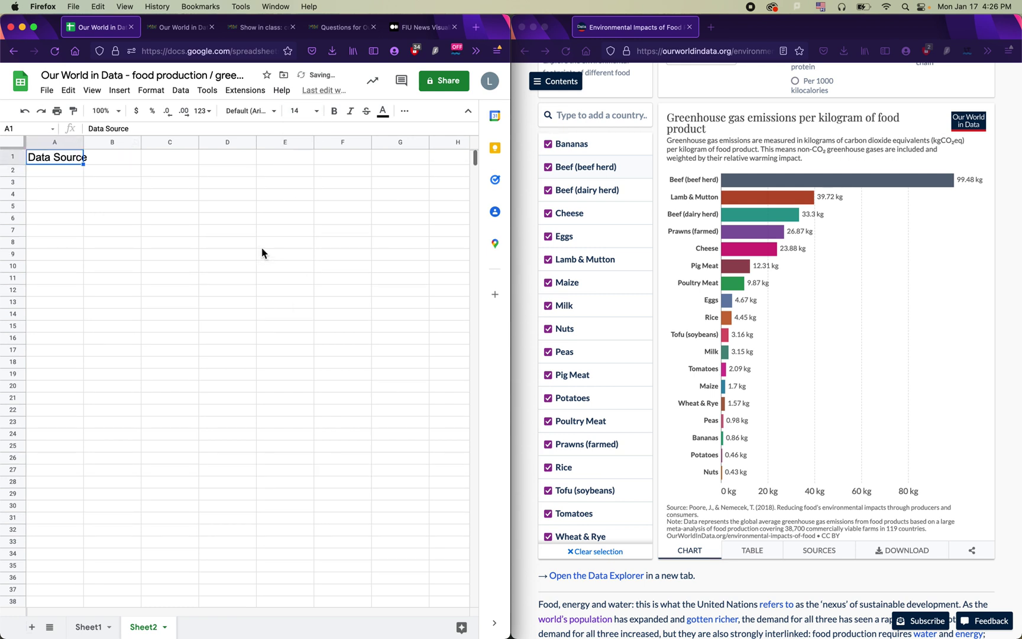
{"action": "left_click", "coordinate": [76, 171]}
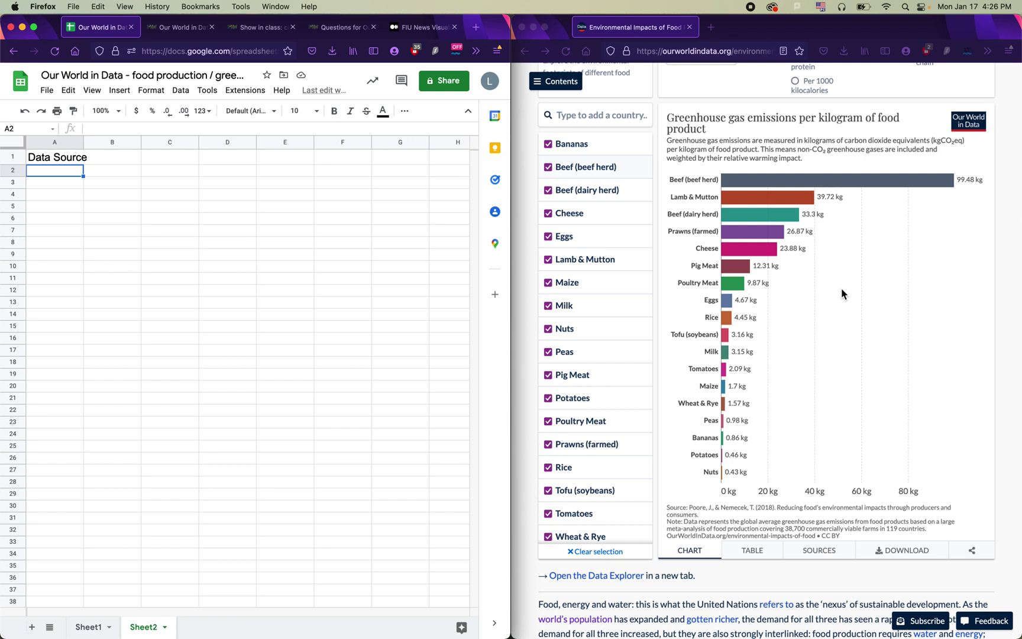
{"action": "left_click", "coordinate": [698, 53]}
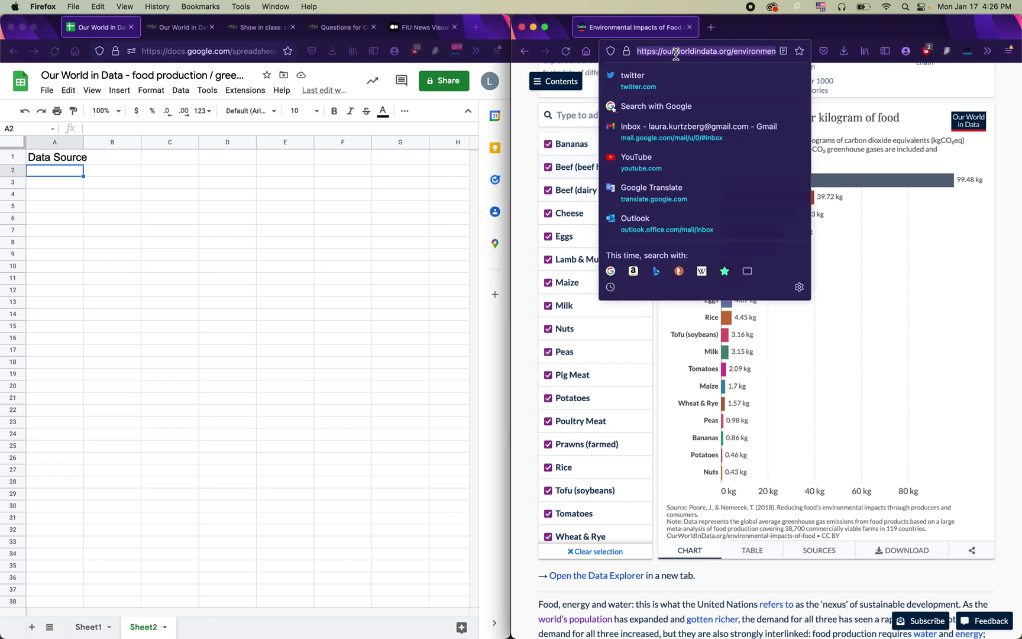
{"action": "right_click", "coordinate": [675, 53]}
{"action": "left_click", "coordinate": [689, 103]}
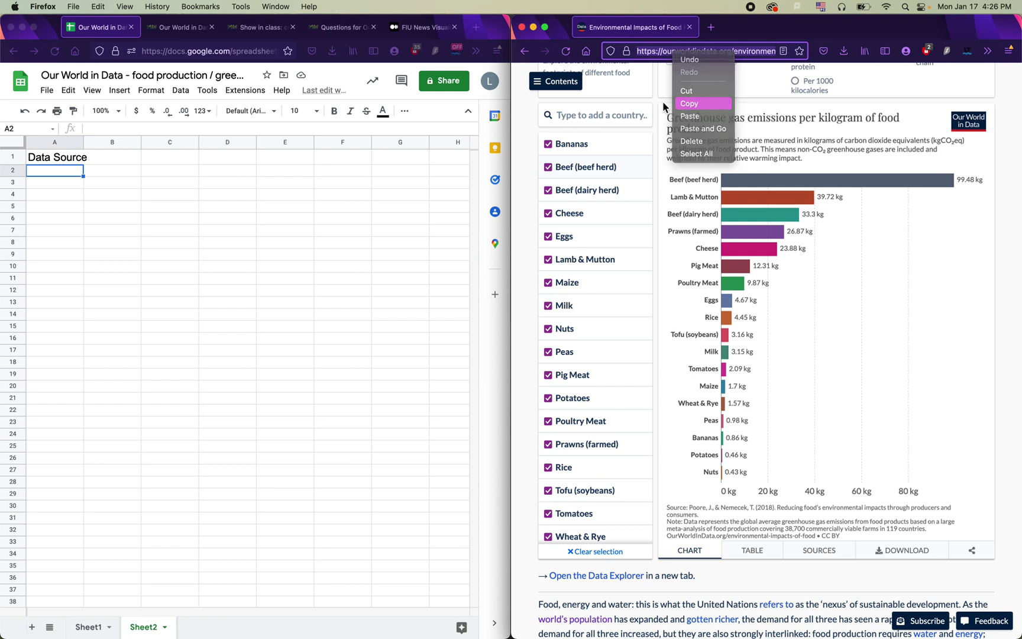
{"action": "left_click", "coordinate": [74, 170]}
{"action": "key", "text": "super+v"}
{"action": "left_click", "coordinate": [83, 219]}
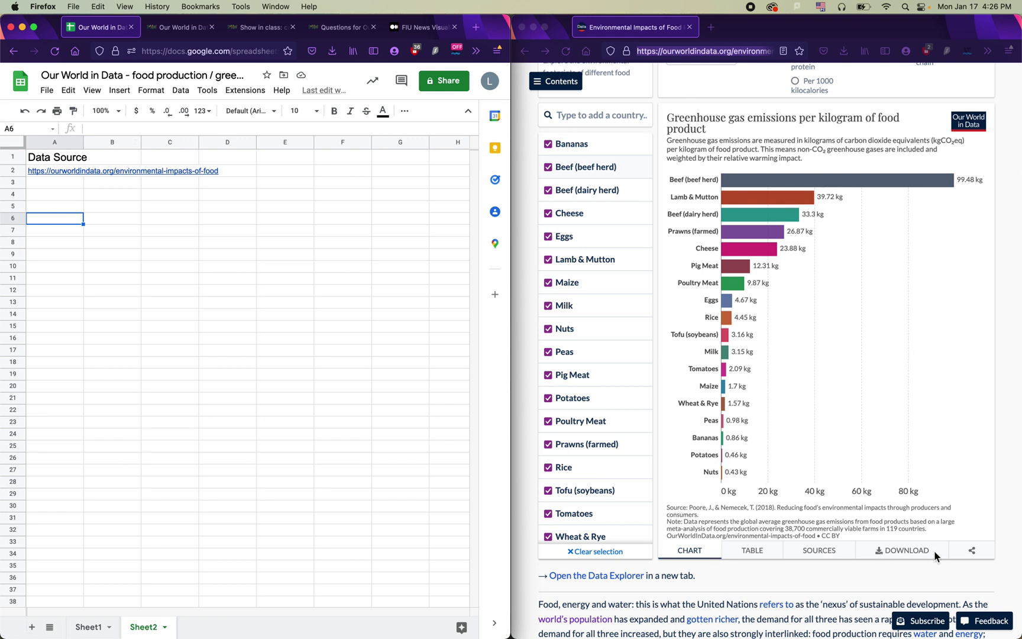
{"action": "left_click", "coordinate": [964, 562]}
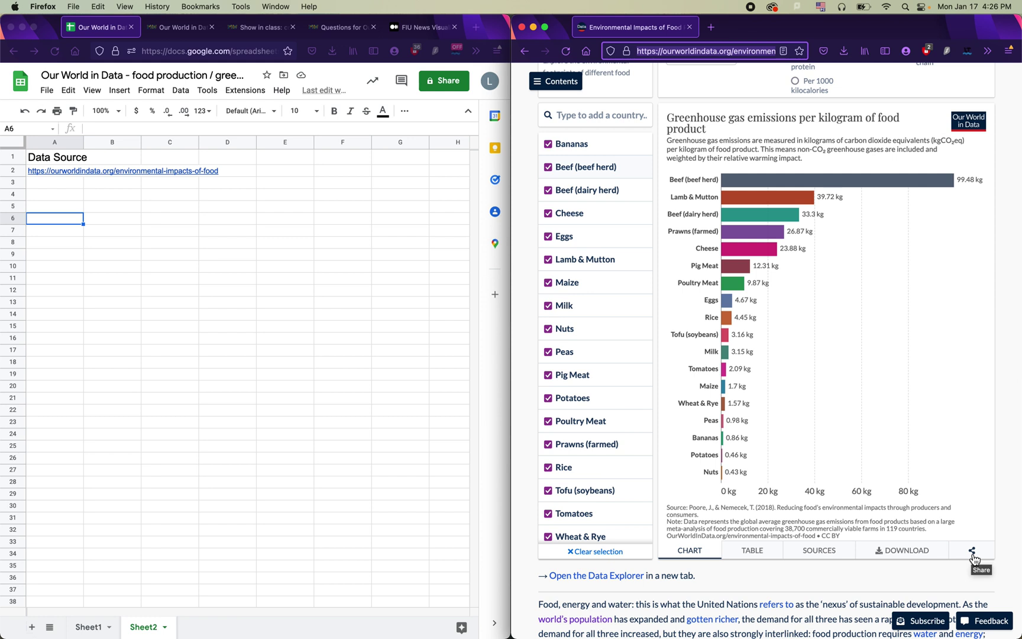
- Paste the chart's food-footprints explorer link into cell A6
{"action": "left_click", "coordinate": [973, 556]}
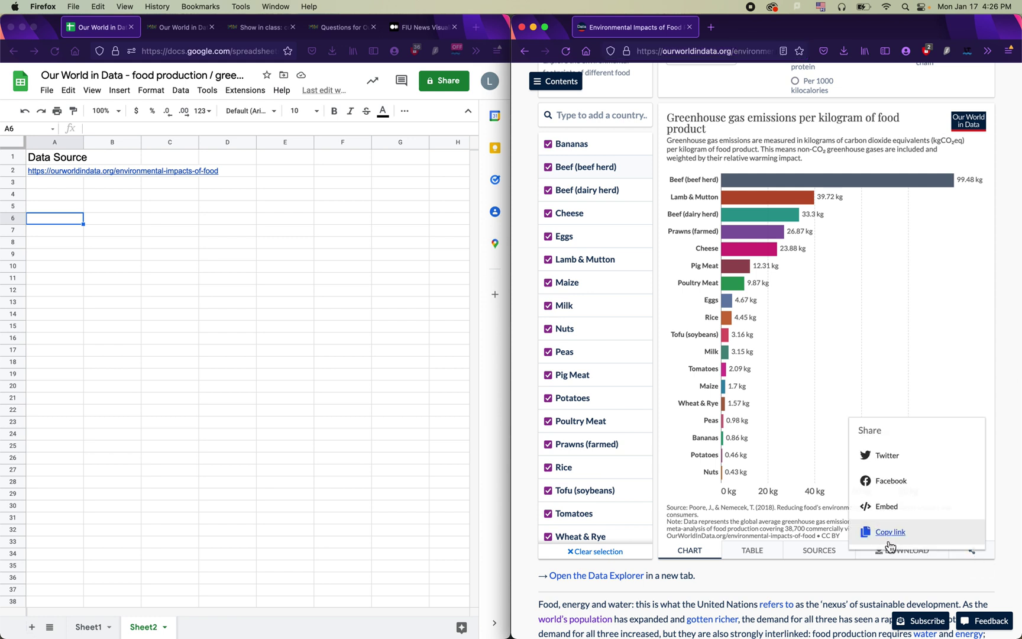
{"action": "left_click", "coordinate": [888, 536]}
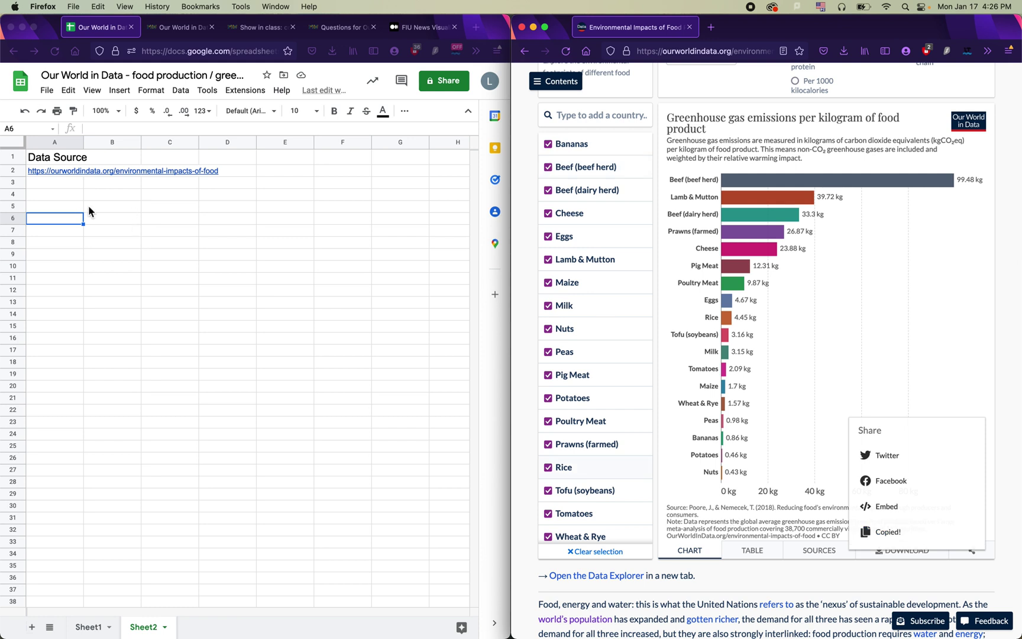
{"action": "left_click", "coordinate": [69, 227]}
{"action": "key", "text": "super+v"}
- Label cell A5 'Chart Specifically'
{"action": "left_click", "coordinate": [71, 206]}
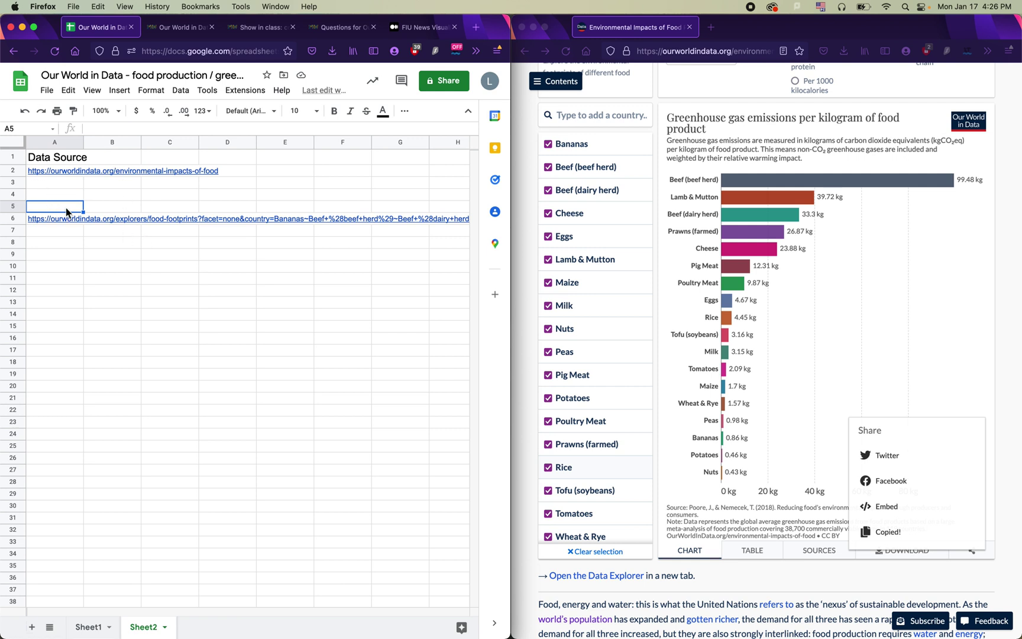
{"action": "type", "text": "Chart Spec"}
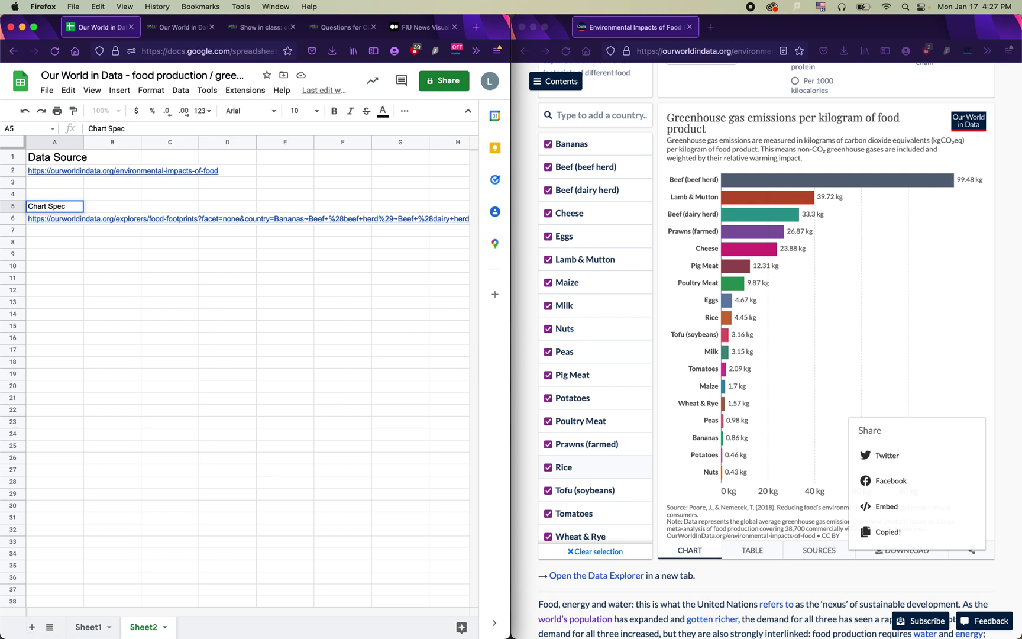
{"action": "type", "text": "ifically"}
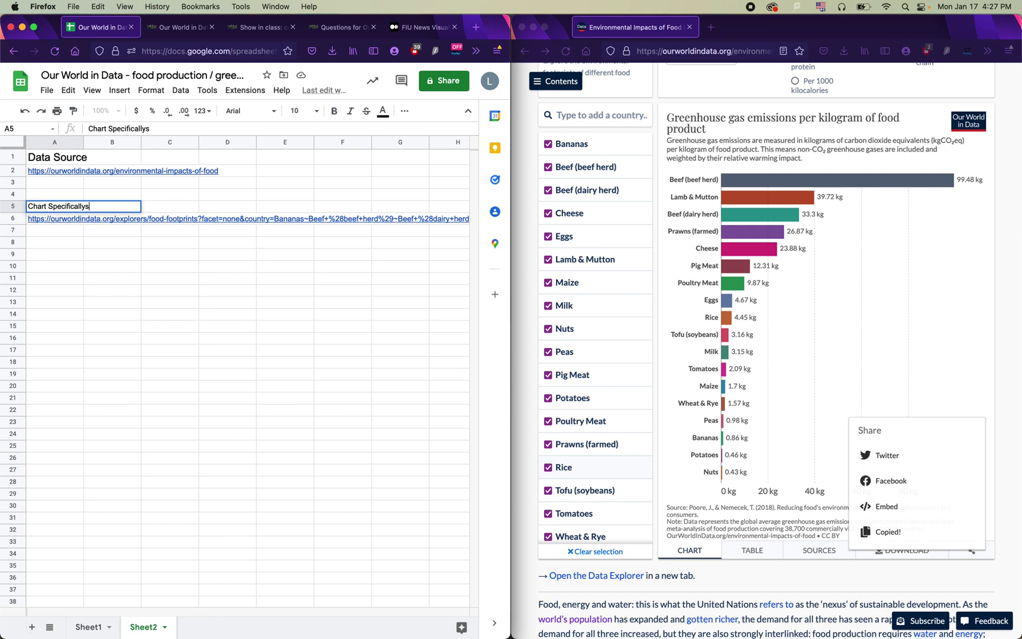
{"action": "left_click", "coordinate": [136, 347]}
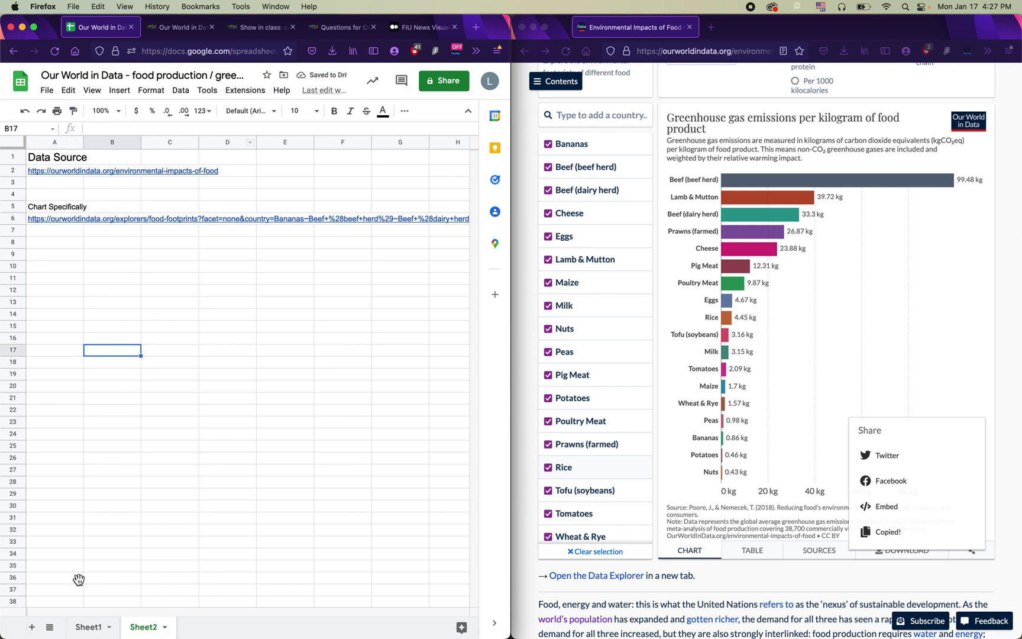
- Rename the Sheet2 tab to 'Data Source'
{"action": "left_click", "coordinate": [166, 628]}
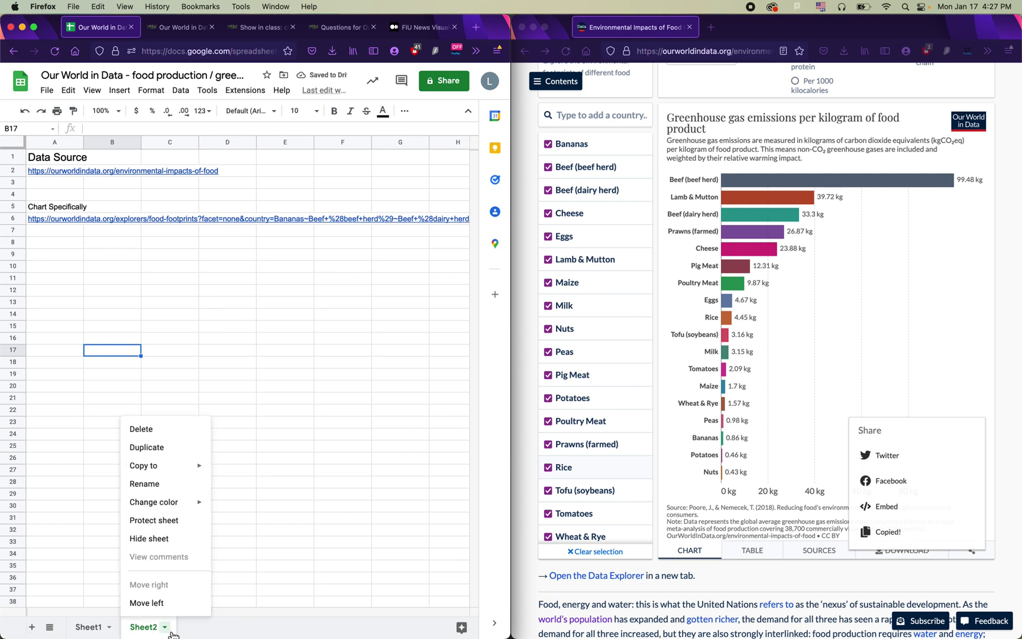
{"action": "left_click", "coordinate": [159, 479]}
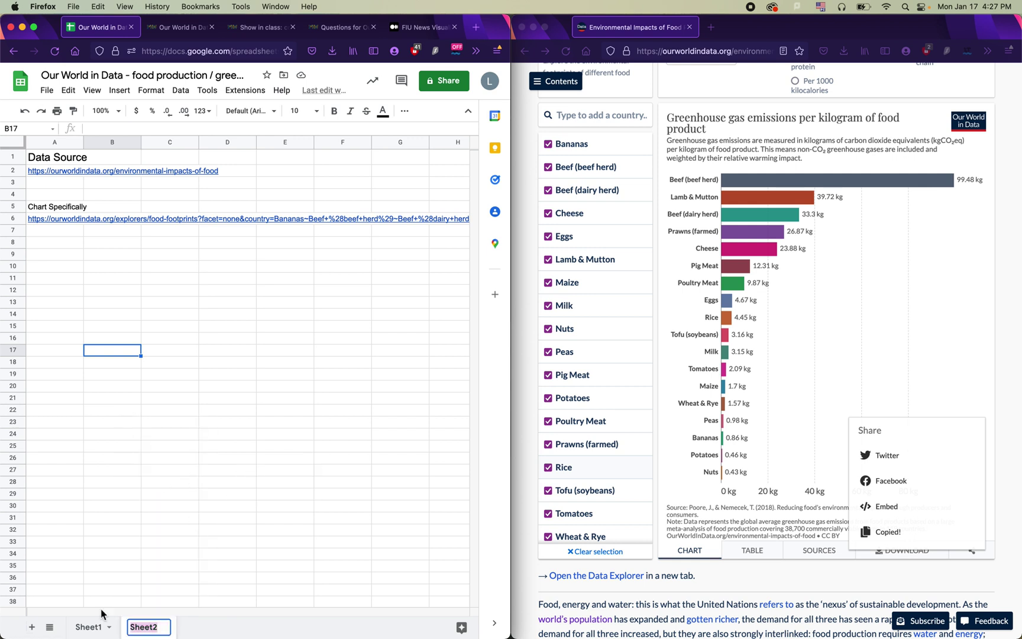
{"action": "type", "text": "Data Source"}
{"action": "left_click", "coordinate": [192, 562]}
- Colour the Data Source sheet tab red
{"action": "left_click", "coordinate": [186, 628]}
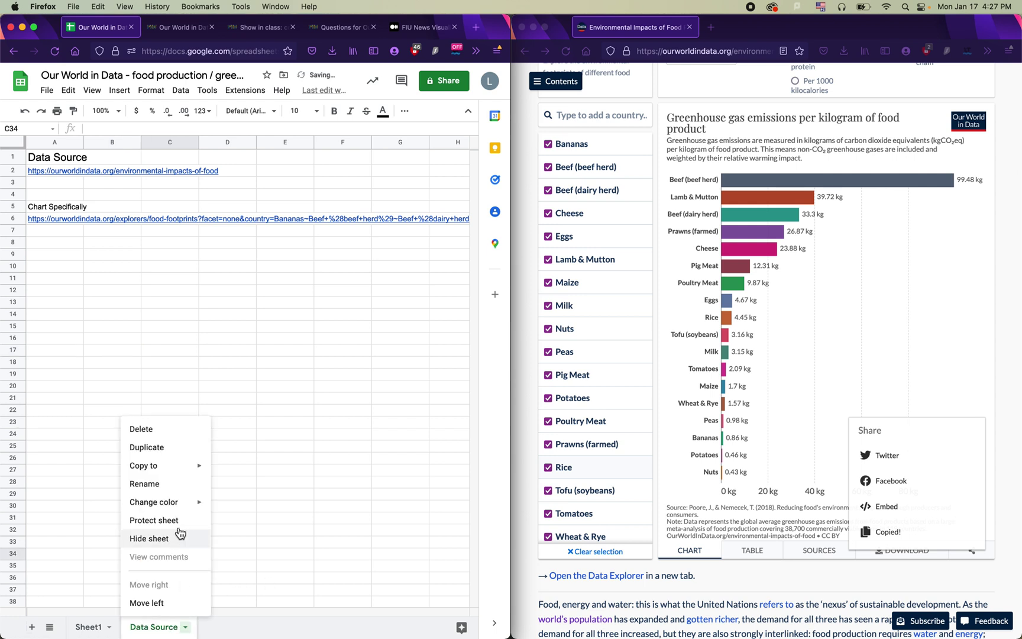
{"action": "mouse_move", "coordinate": [157, 501]}
{"action": "left_click", "coordinate": [236, 445]}
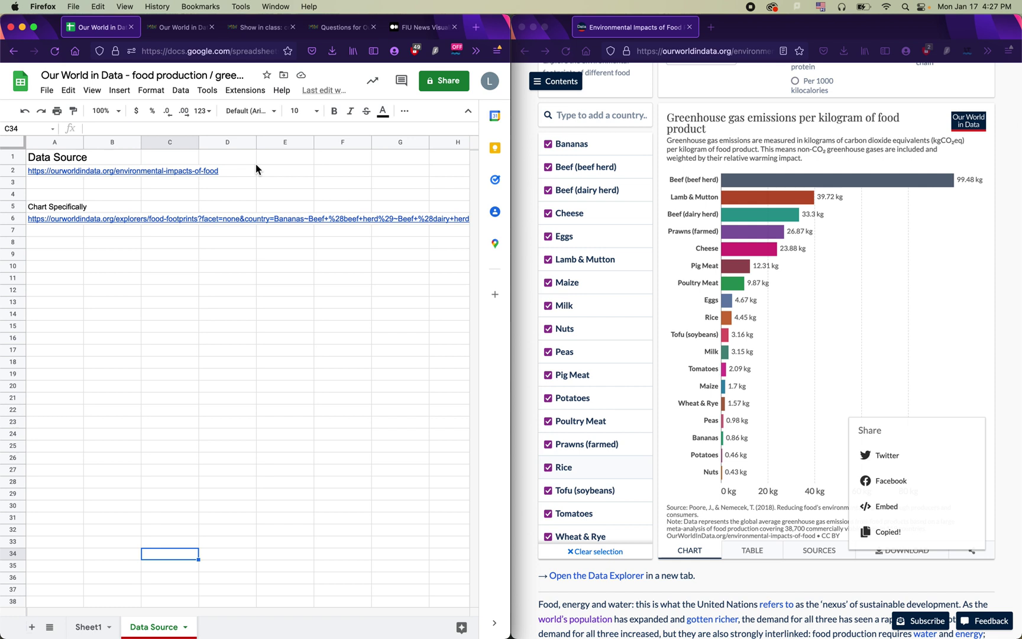
- Select A1 on the empty Sheet1, then show the chart's PNG, SVG and CSV download options
{"action": "left_click", "coordinate": [100, 633]}
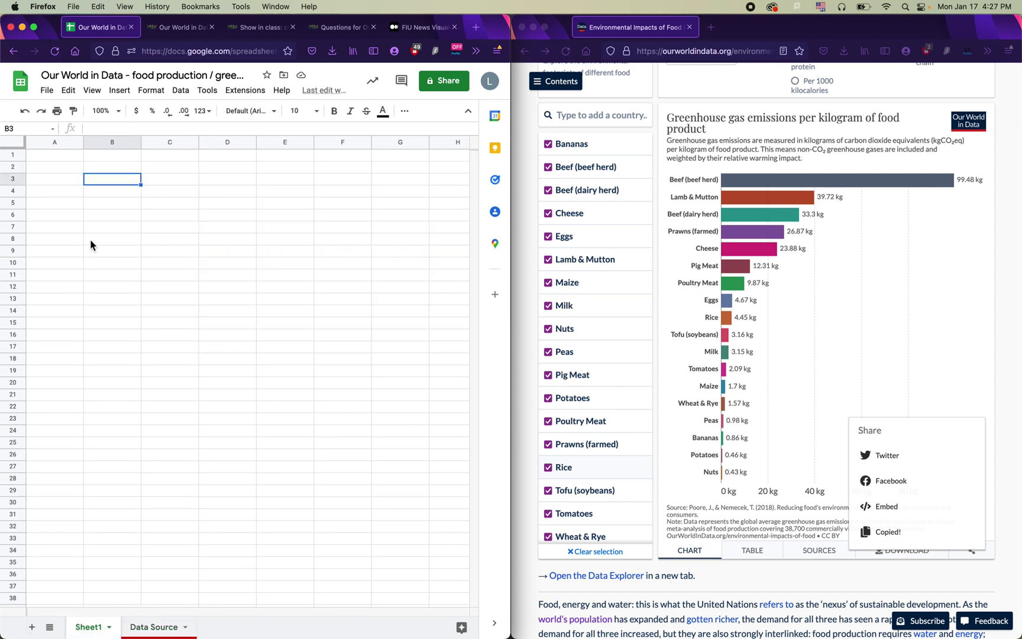
{"action": "left_click", "coordinate": [48, 158]}
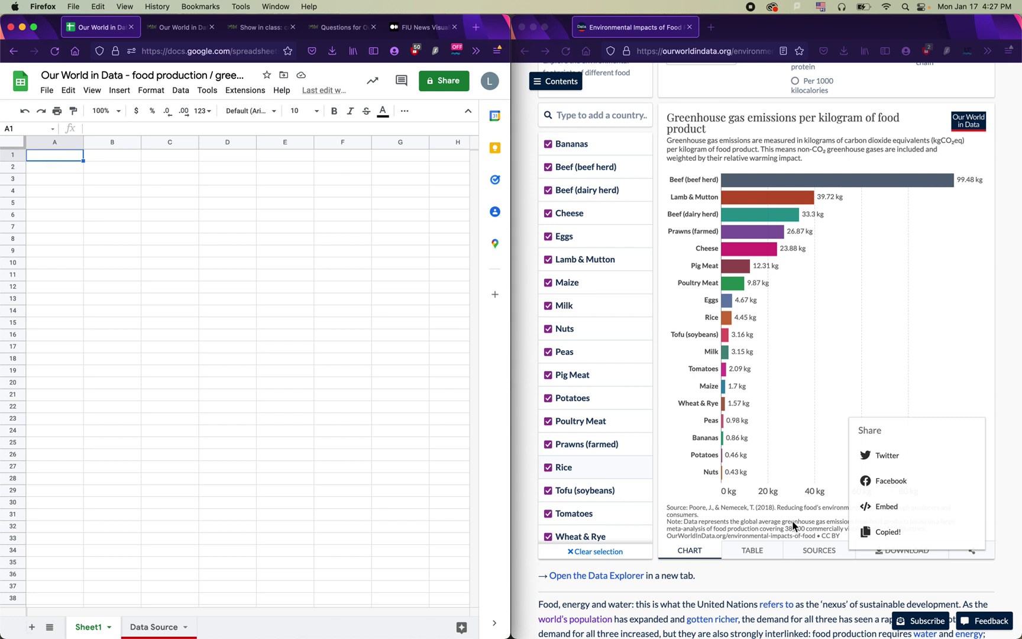
{"action": "left_click", "coordinate": [809, 573]}
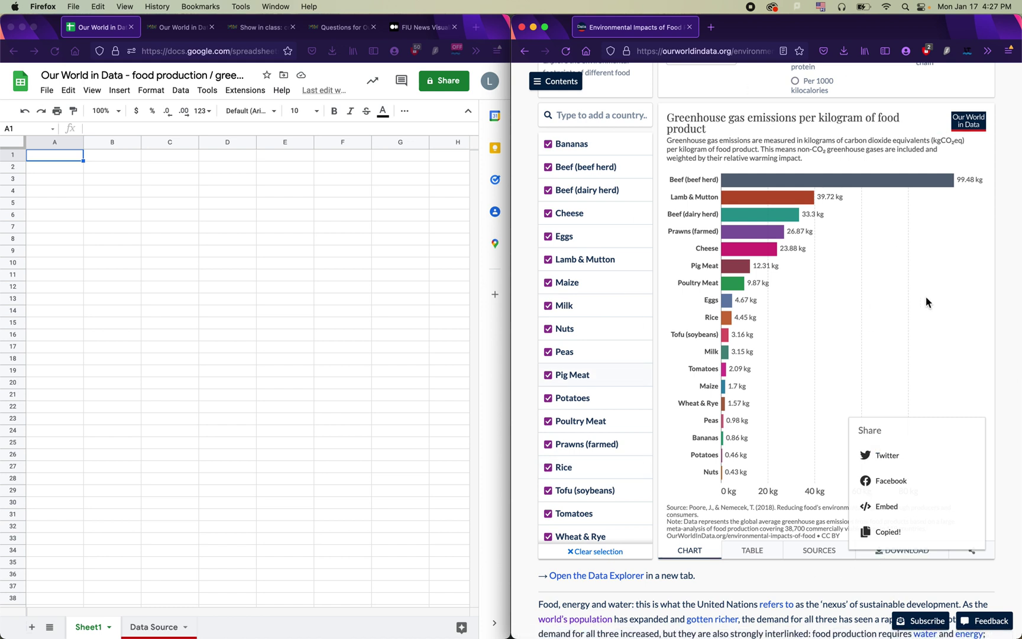
{"action": "left_click", "coordinate": [1010, 296]}
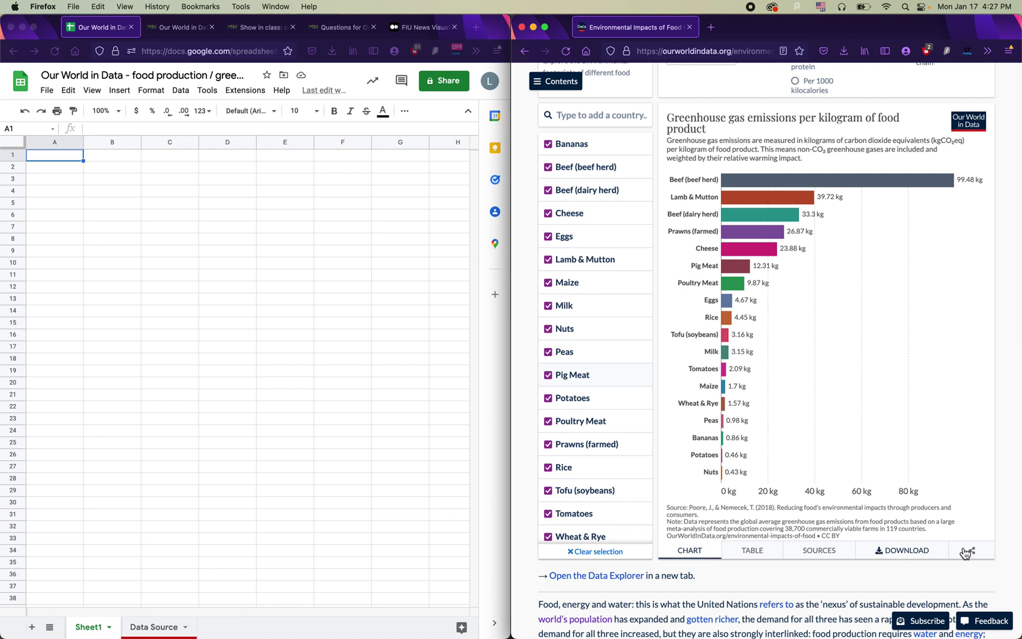
{"action": "left_click", "coordinate": [922, 557]}
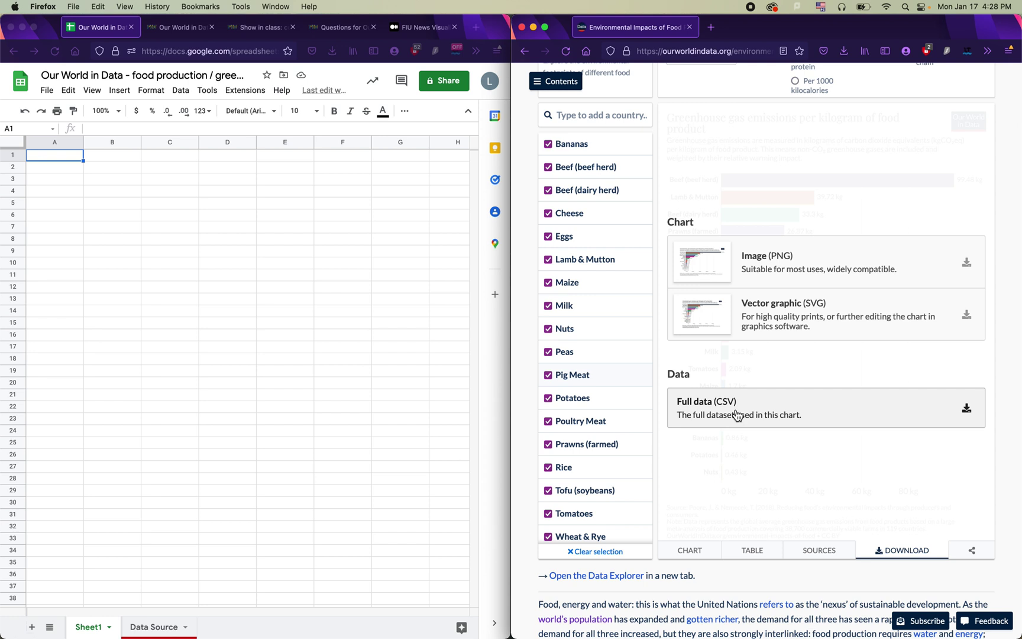
- Download Full data (CSV) and save food-footprints.csv to disk instead of opening it in Numbers
{"action": "left_click", "coordinate": [736, 414]}
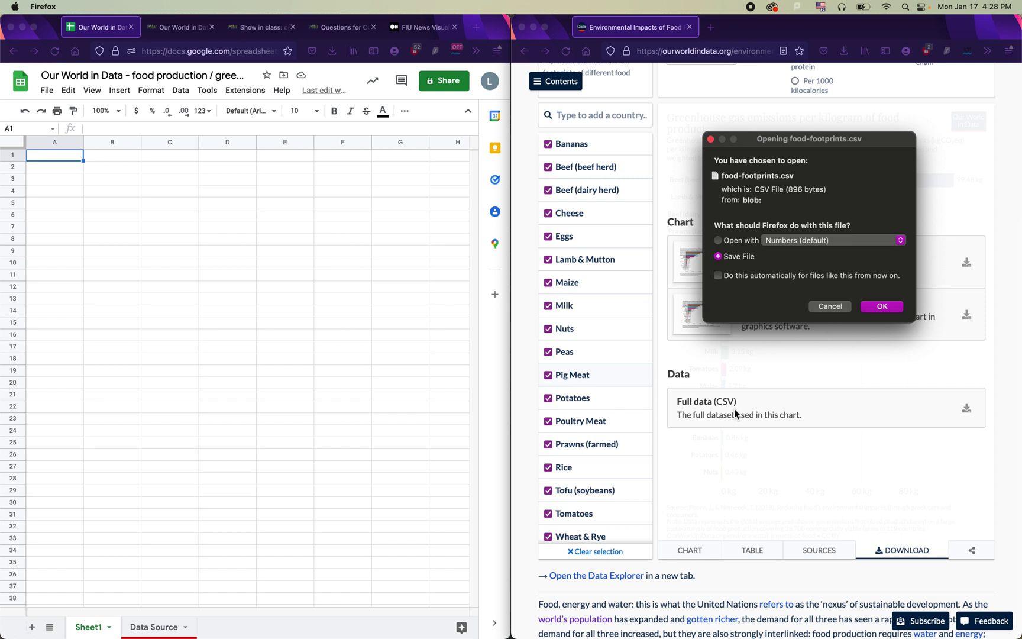
{"action": "left_click_drag", "start_coordinate": [822, 145], "coordinate": [780, 173]}
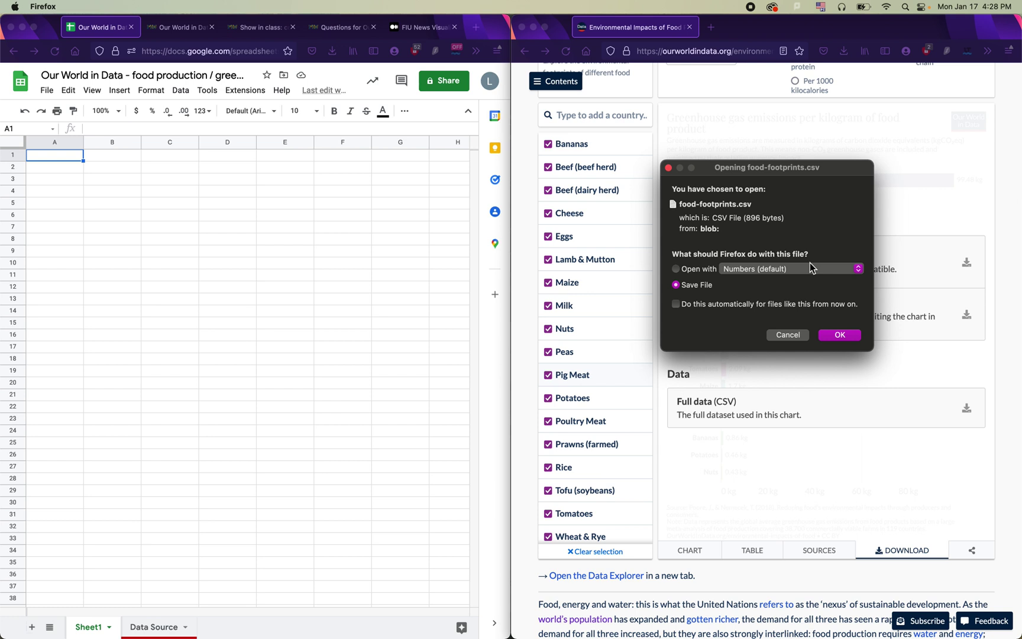
{"action": "left_click", "coordinate": [689, 269]}
{"action": "left_click", "coordinate": [704, 290]}
{"action": "left_click", "coordinate": [834, 336]}
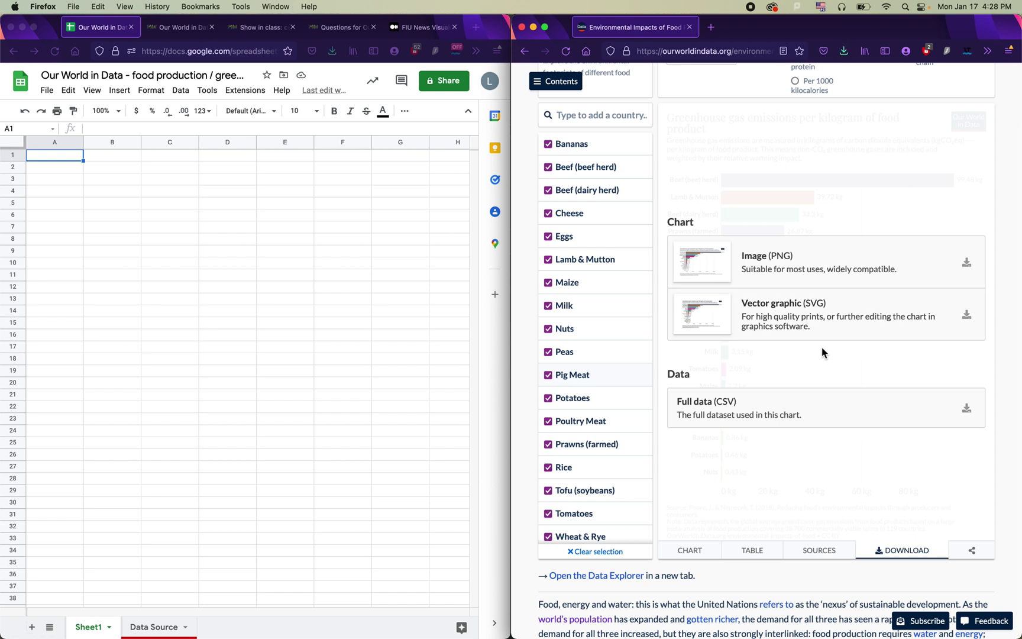
- Maximize Chrome and load Our World in Data's /environmental-impacts-of-food page
{"action": "left_click", "coordinate": [684, 51]}
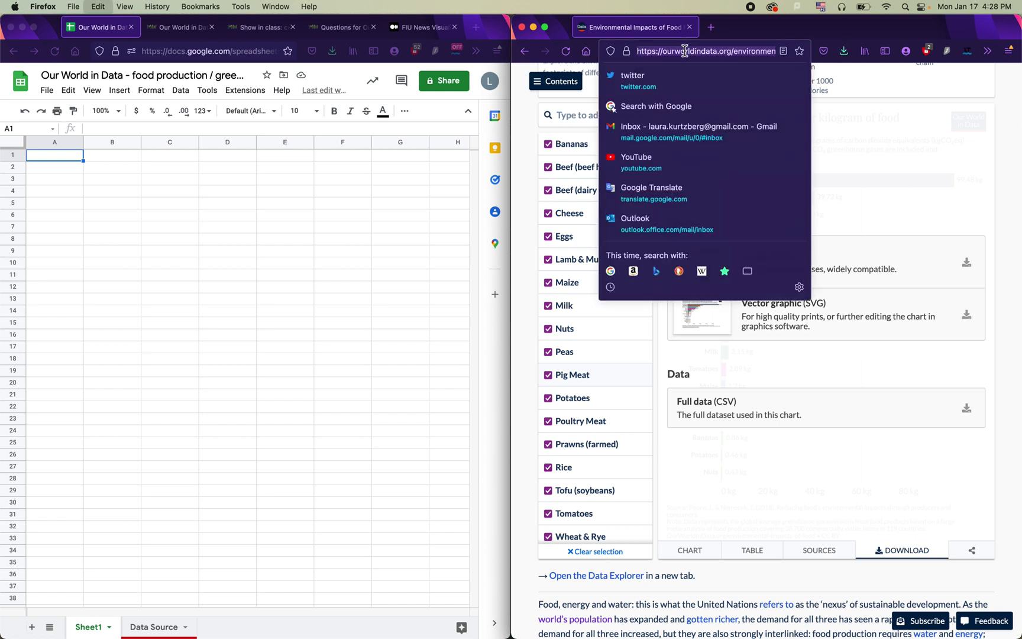
{"action": "left_click", "coordinate": [746, 586]}
{"action": "mouse_move", "coordinate": [4, 325]}
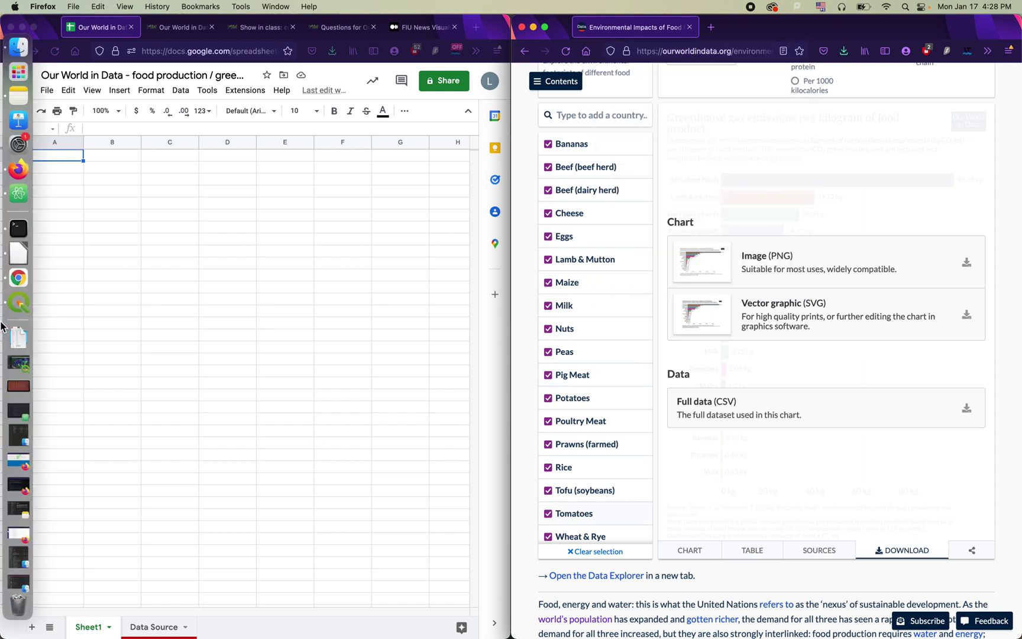
{"action": "left_click", "coordinate": [18, 278]}
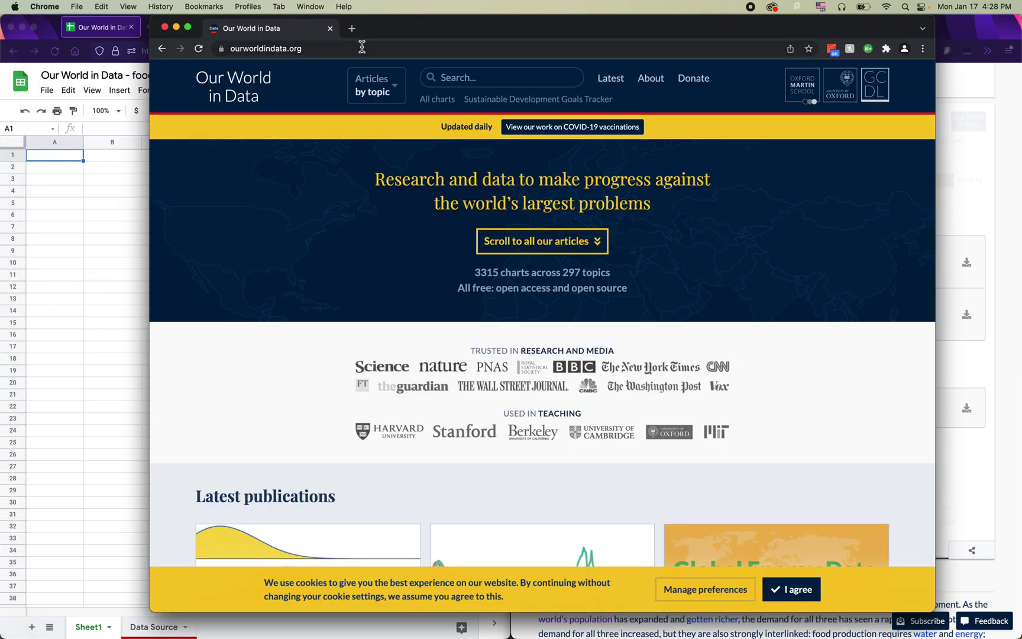
{"action": "double_click", "coordinate": [473, 29]}
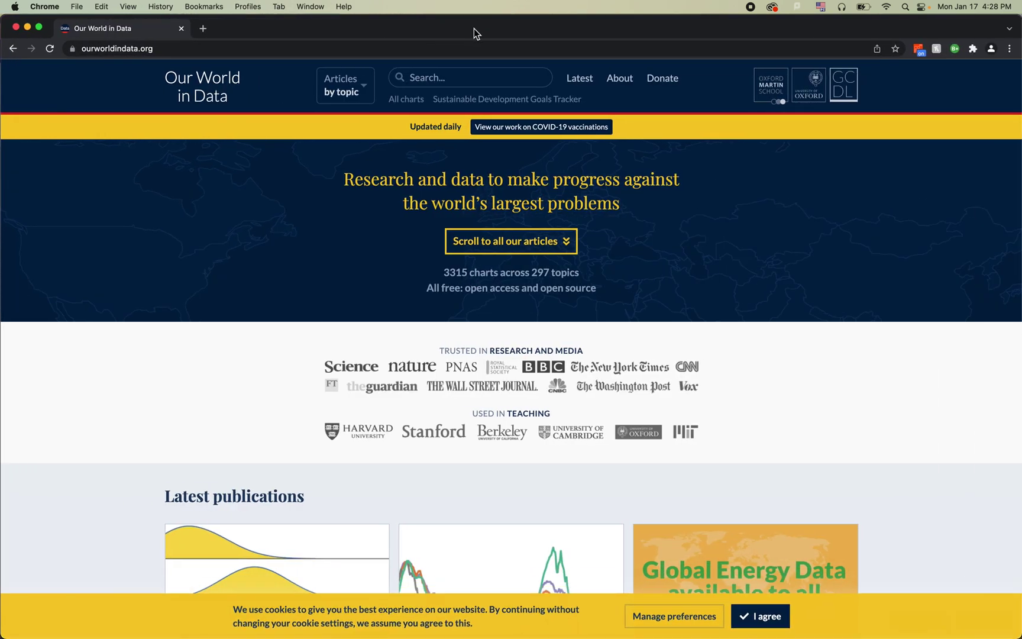
{"action": "left_click", "coordinate": [444, 46]}
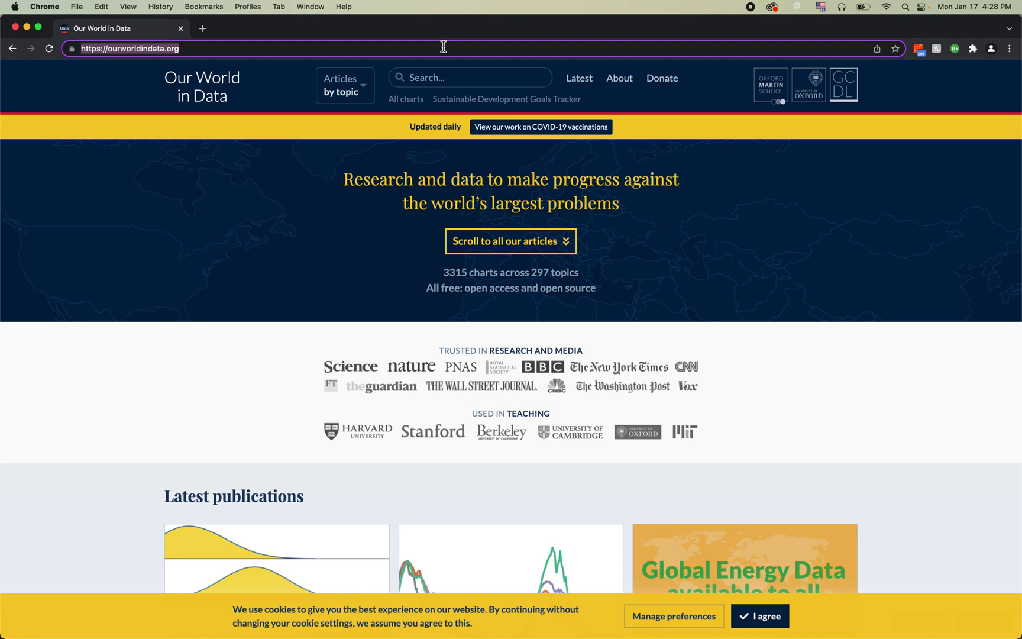
{"action": "type", "text": "/environmental-impacts-of-food"}
{"action": "key", "text": "Return"}
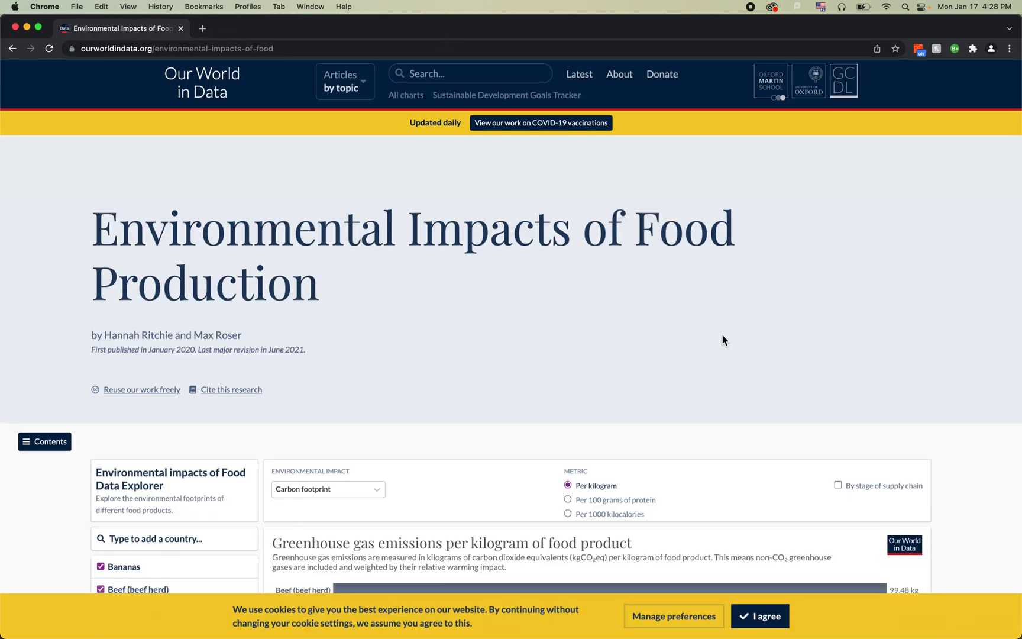
- Scroll down to the emissions chart and accept the cookie notice
{"action": "scroll", "coordinate": [723, 338], "scroll_direction": "down", "scroll_amount": 5}
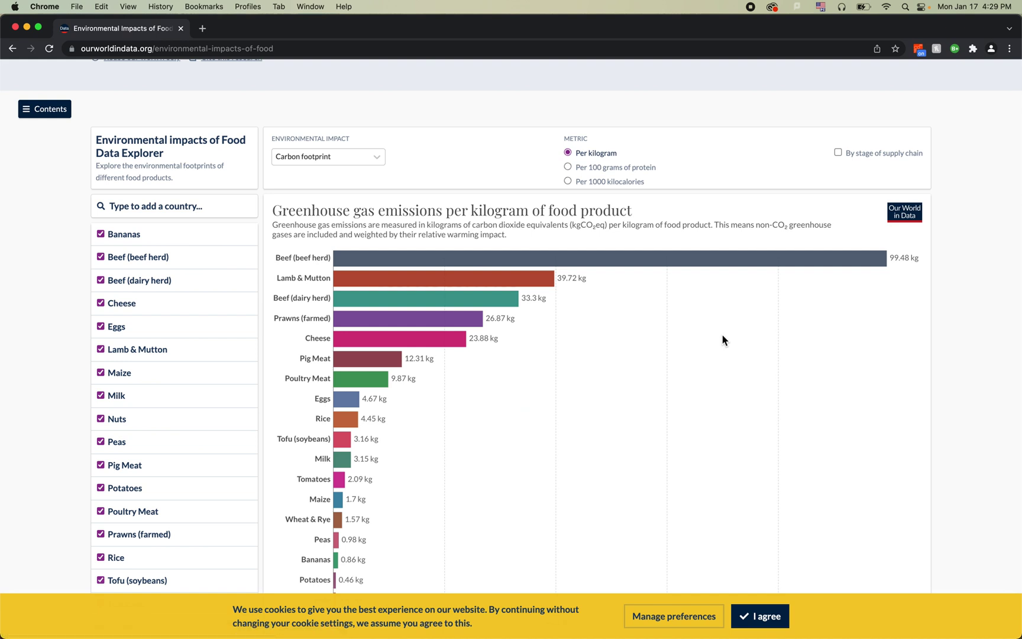
{"action": "scroll", "coordinate": [723, 341], "scroll_direction": "down", "scroll_amount": 2}
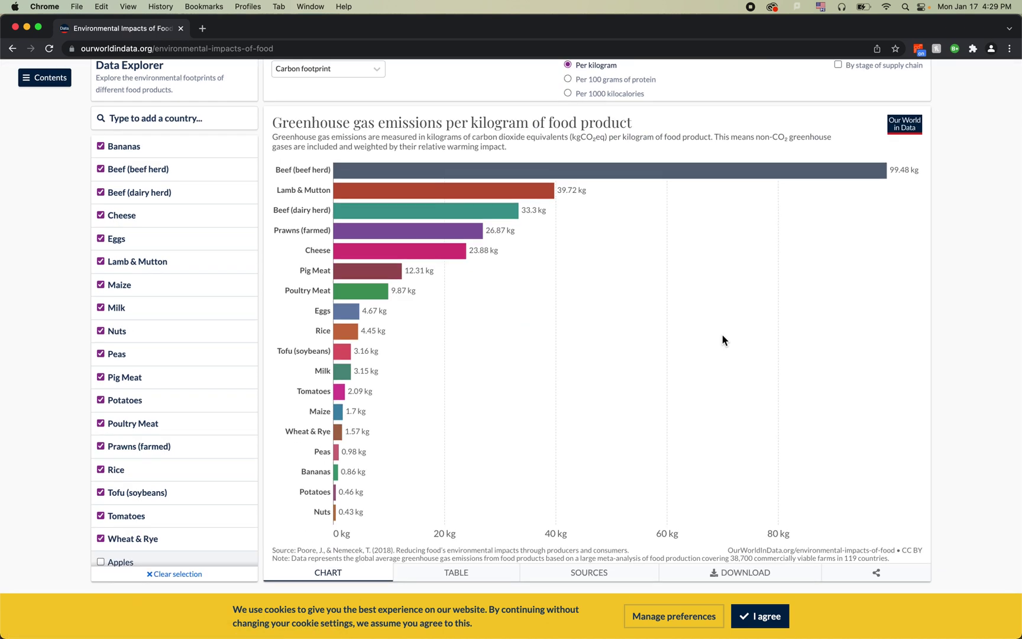
{"action": "left_click", "coordinate": [765, 625]}
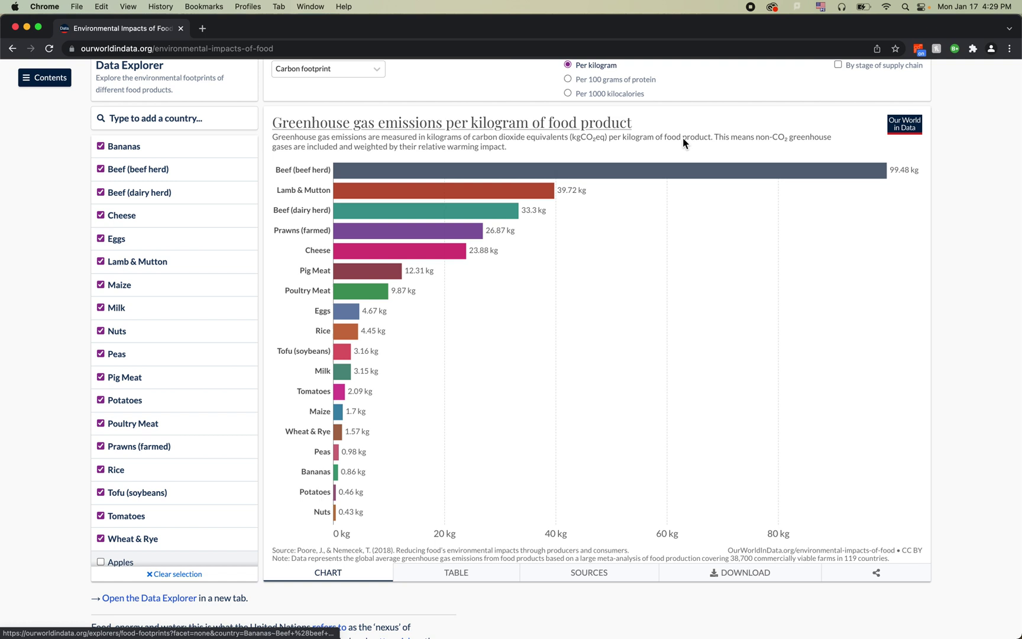
- Download the chart's Full data (CSV) and reveal food-footprints (1).csv in Finder's Downloads
{"action": "left_click", "coordinate": [784, 584]}
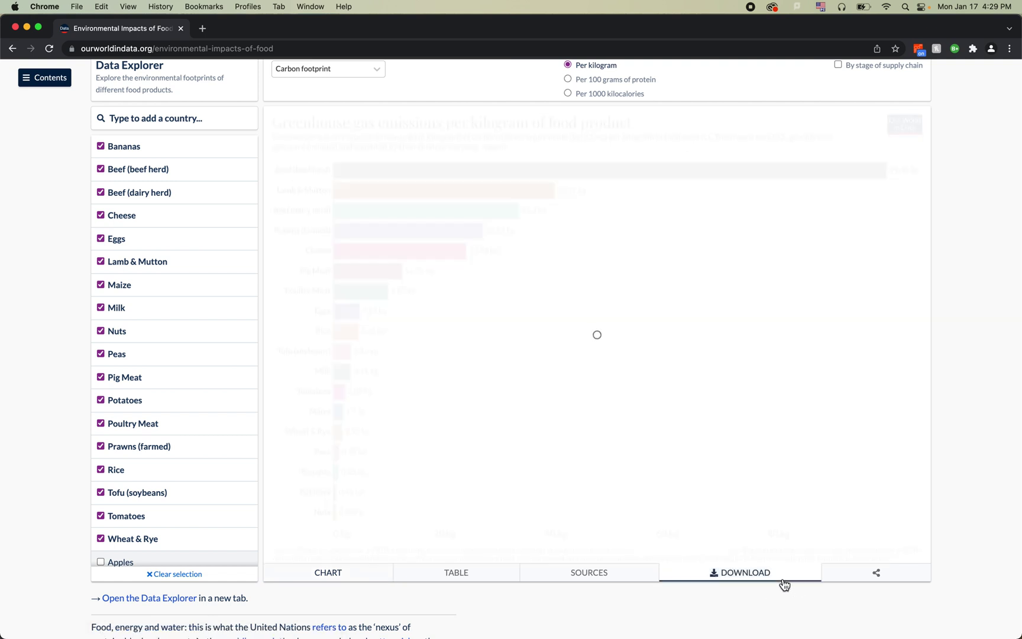
{"action": "left_click", "coordinate": [603, 452]}
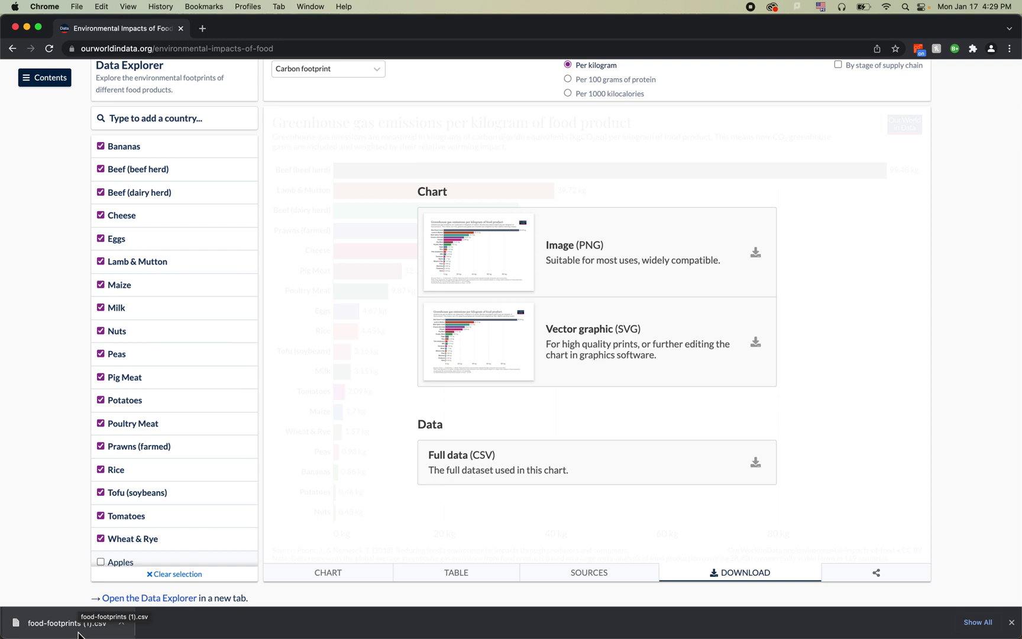
{"action": "left_click", "coordinate": [125, 626]}
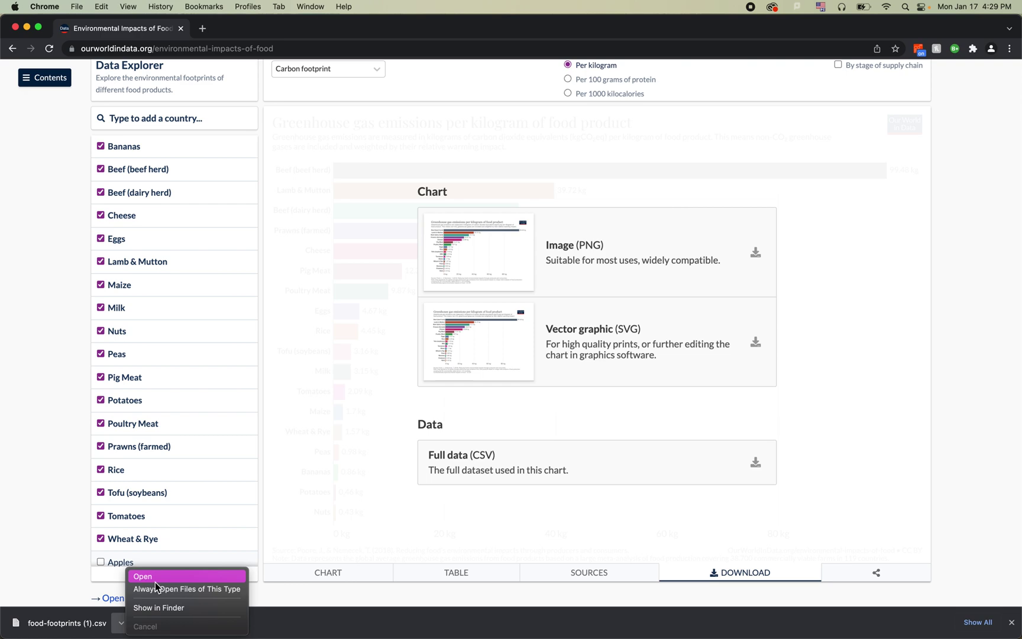
{"action": "left_click", "coordinate": [155, 610]}
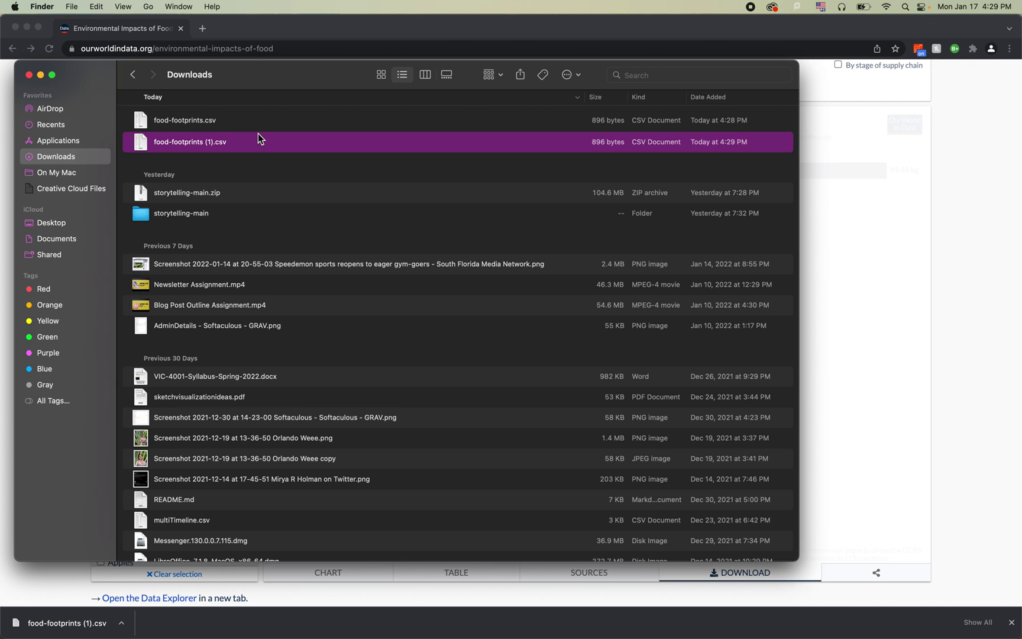
- Move the Finder Downloads window aside and reveal the downloaded CSV in Finder again
{"action": "left_click_drag", "start_coordinate": [273, 72], "coordinate": [399, 74]}
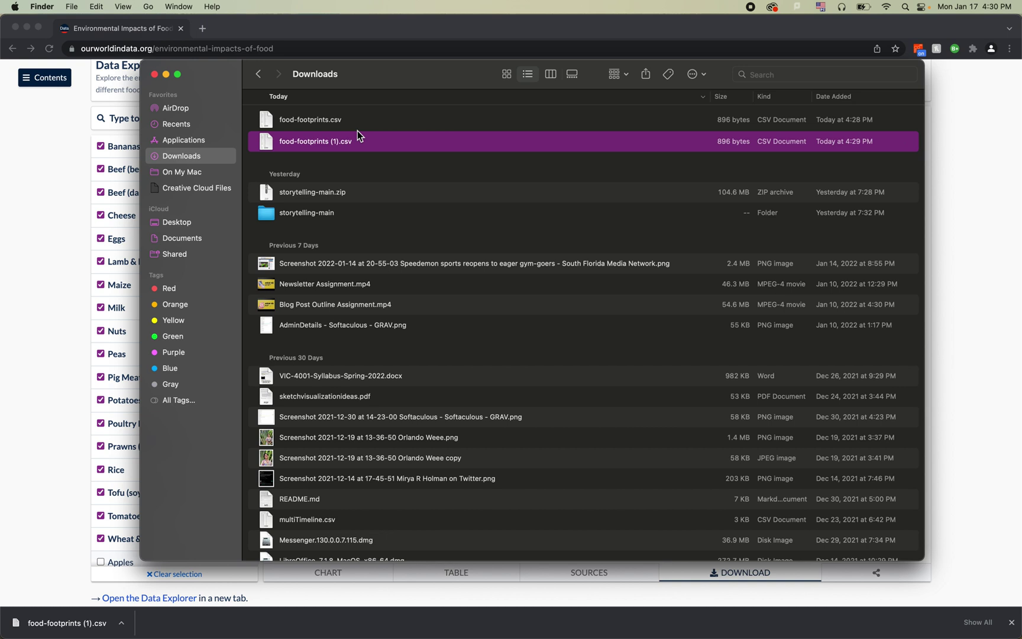
{"action": "left_click", "coordinate": [82, 208]}
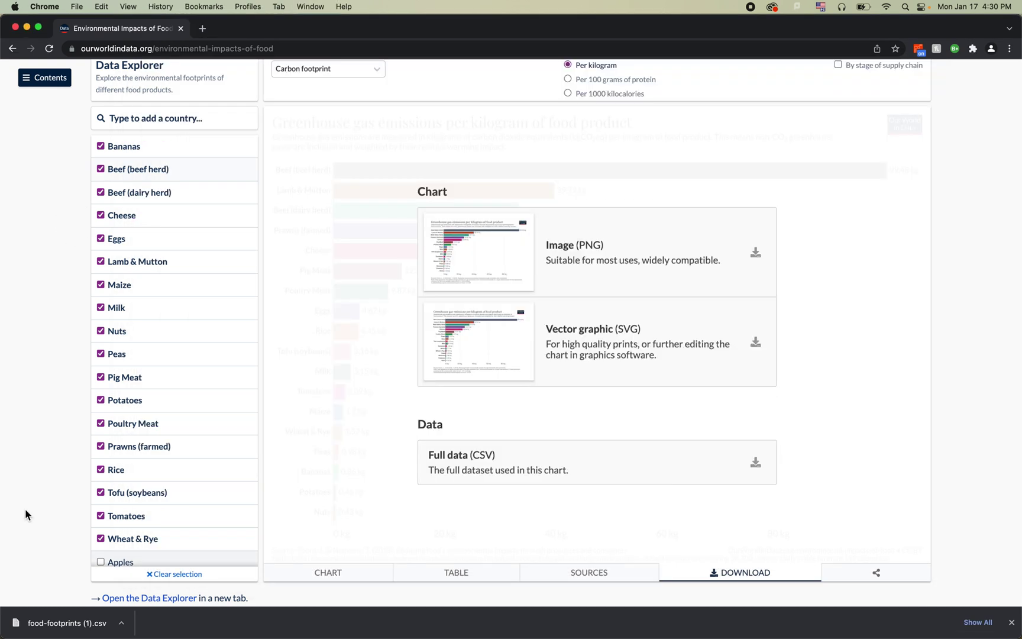
{"action": "left_click", "coordinate": [122, 623]}
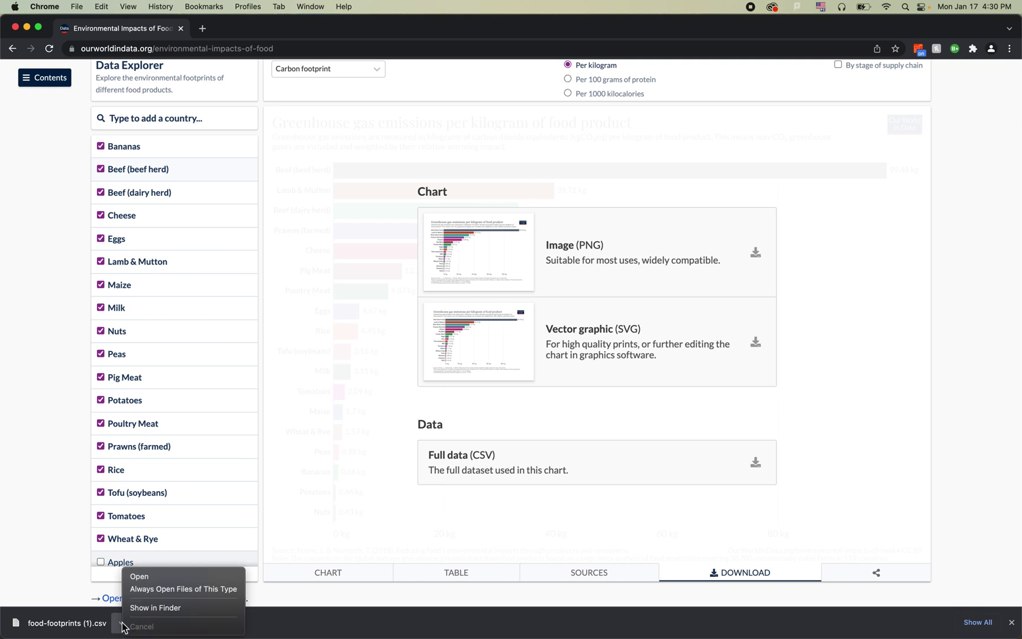
{"action": "left_click", "coordinate": [152, 608]}
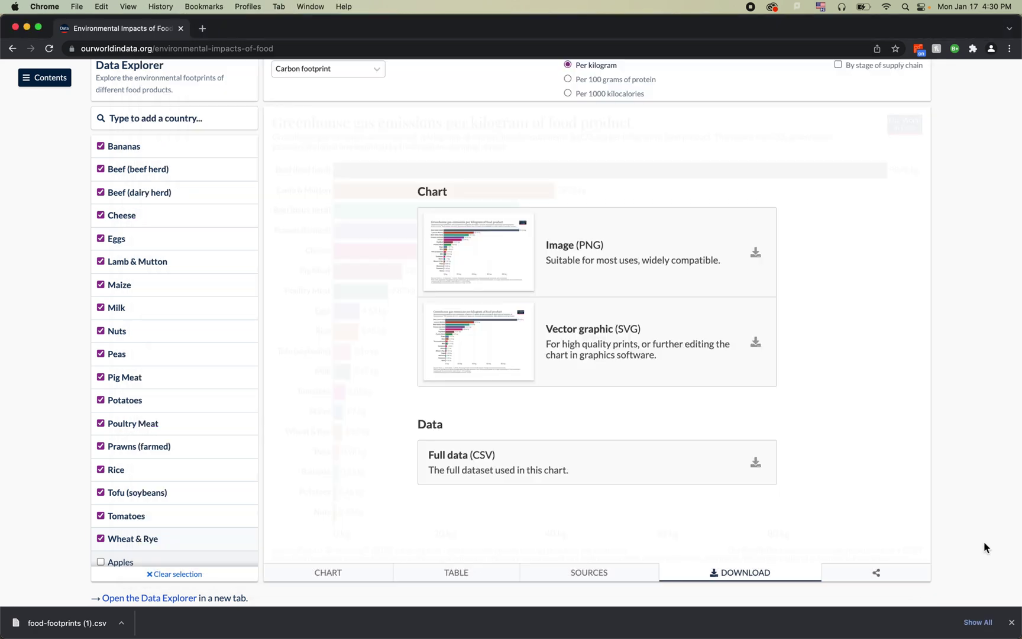
- Minimize Chrome and the Downloads window, bringing the Google Sheets window forward
{"action": "left_click", "coordinate": [994, 549]}
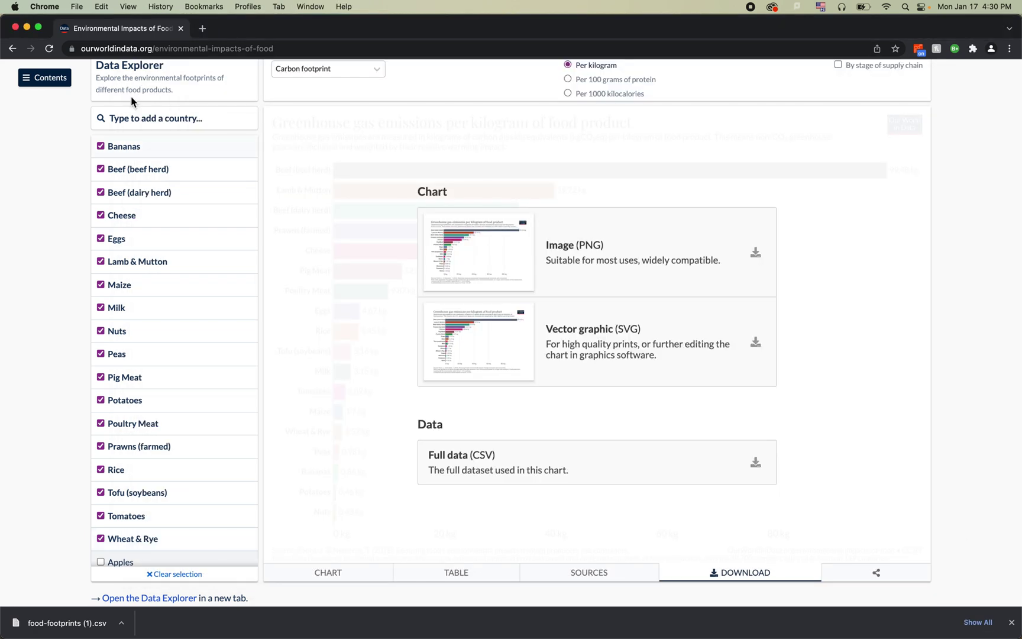
{"action": "left_click", "coordinate": [27, 27]}
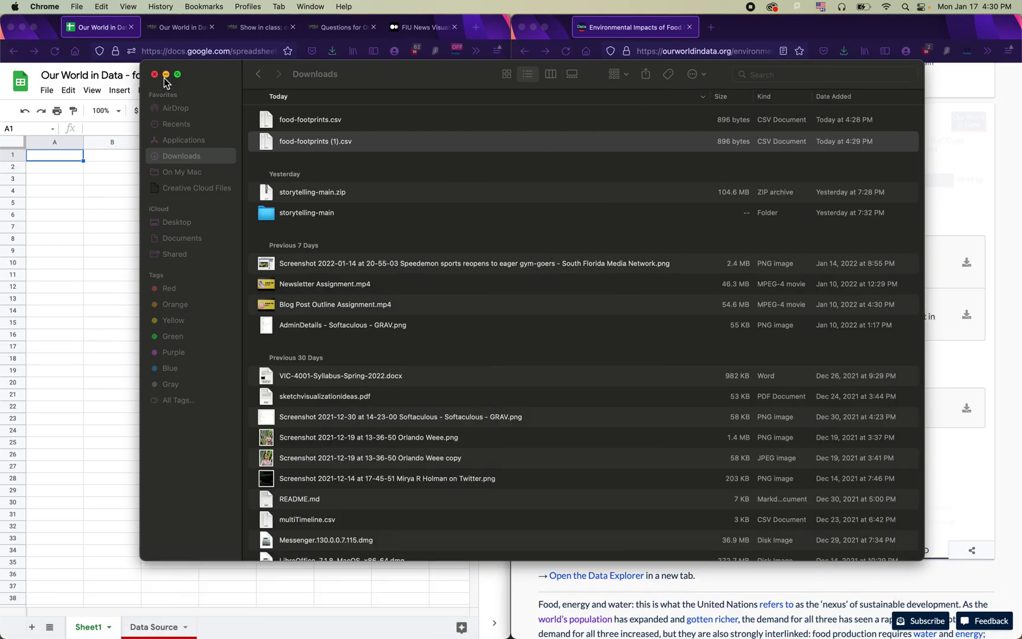
{"action": "left_click", "coordinate": [165, 75]}
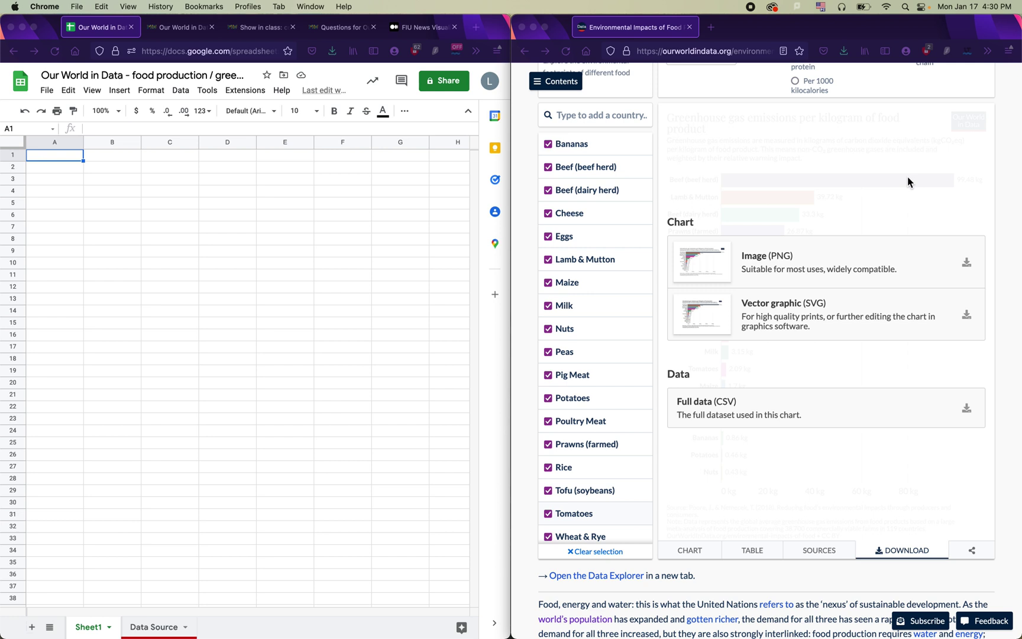
{"action": "left_click", "coordinate": [266, 288]}
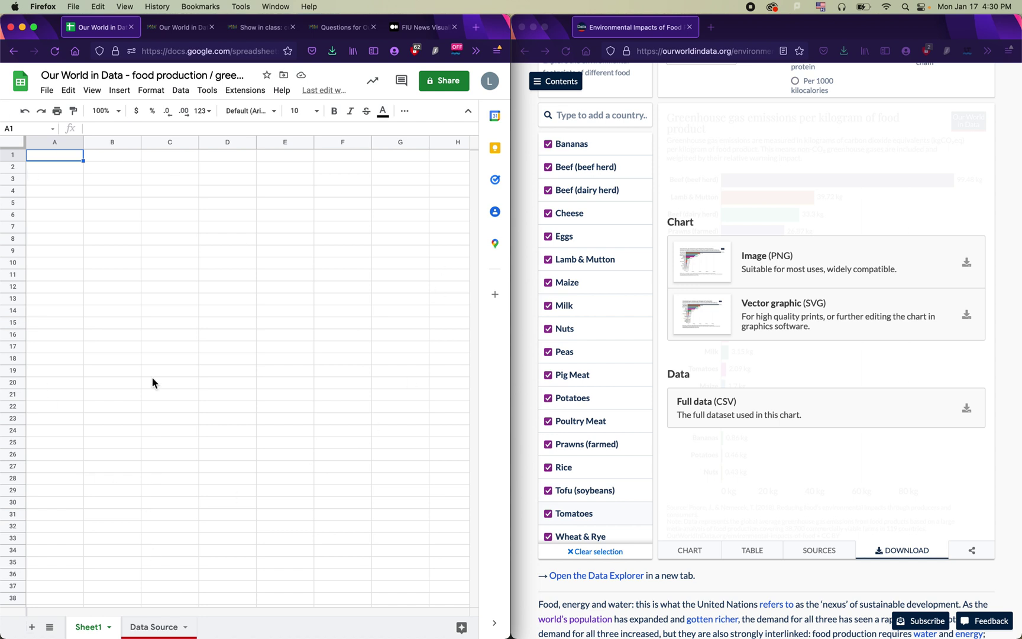
- Use File > Import > Upload to browse Downloads and pick food-footprints.csv
{"action": "left_click", "coordinate": [51, 97]}
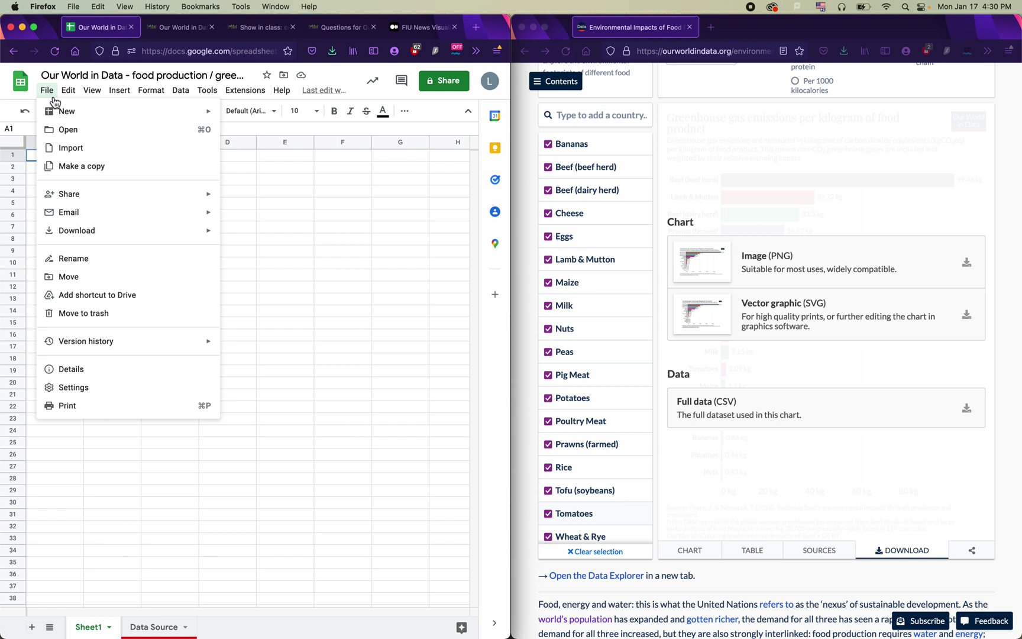
{"action": "left_click", "coordinate": [83, 151]}
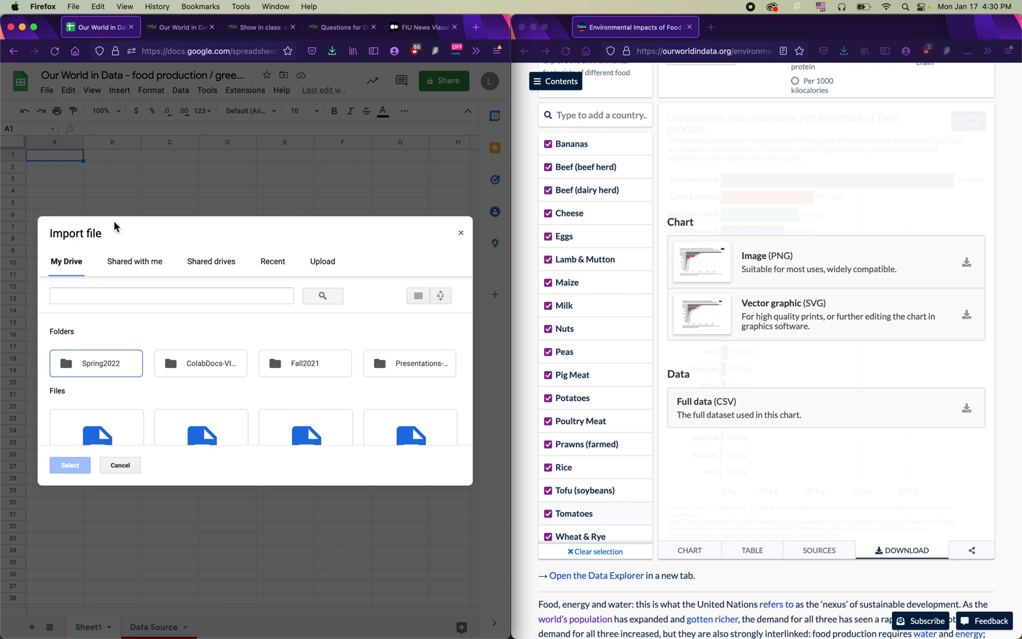
{"action": "left_click", "coordinate": [328, 271]}
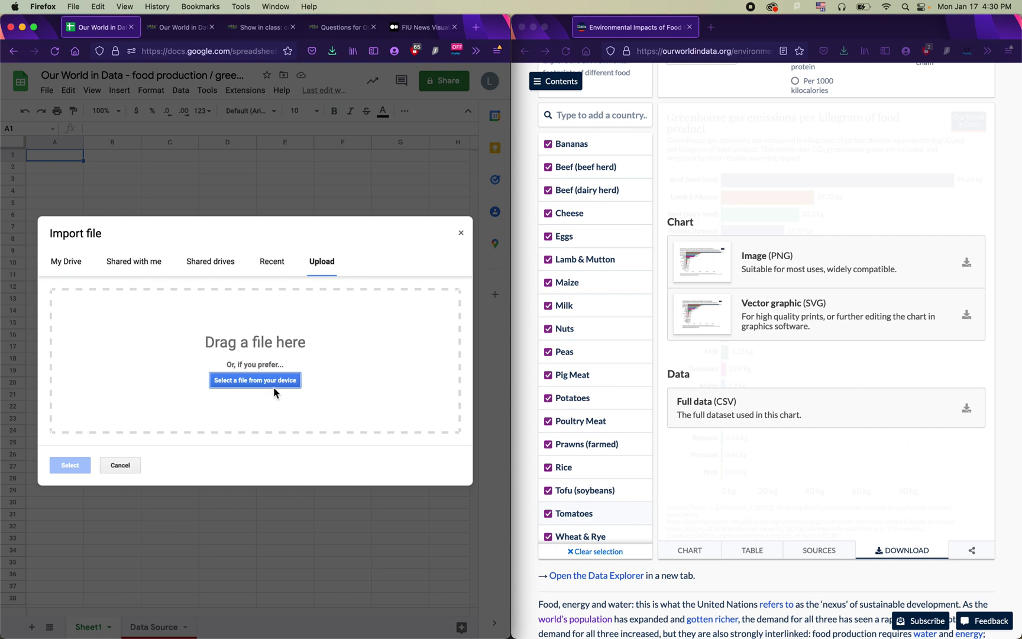
{"action": "left_click", "coordinate": [274, 381]}
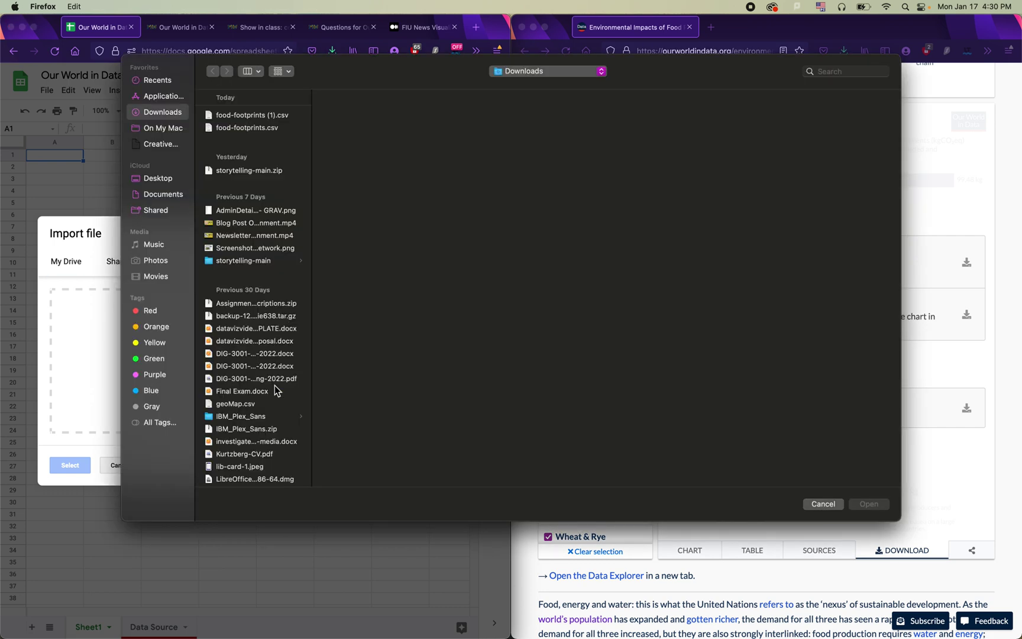
{"action": "left_click", "coordinate": [259, 133]}
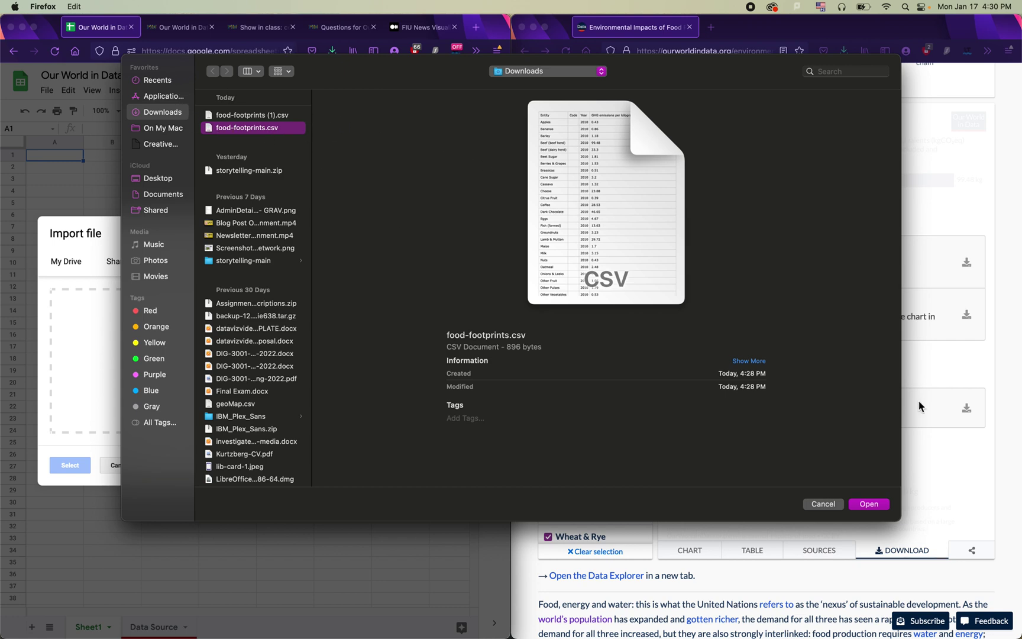
- Upload food-footprints.csv and set the Import location to Replace current sheet
{"action": "left_click", "coordinate": [871, 507]}
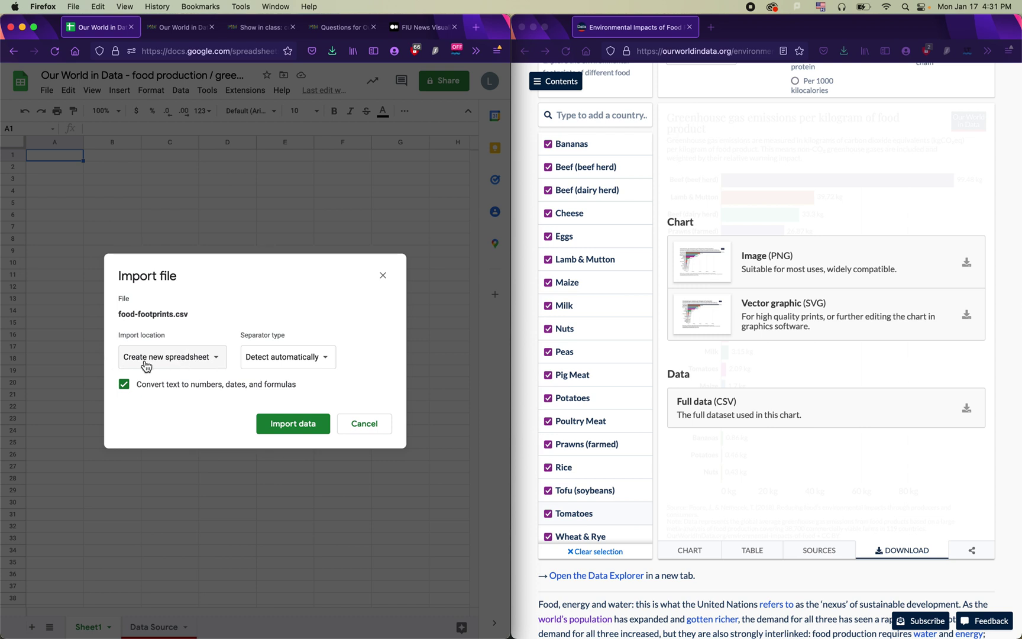
{"action": "left_click", "coordinate": [207, 362]}
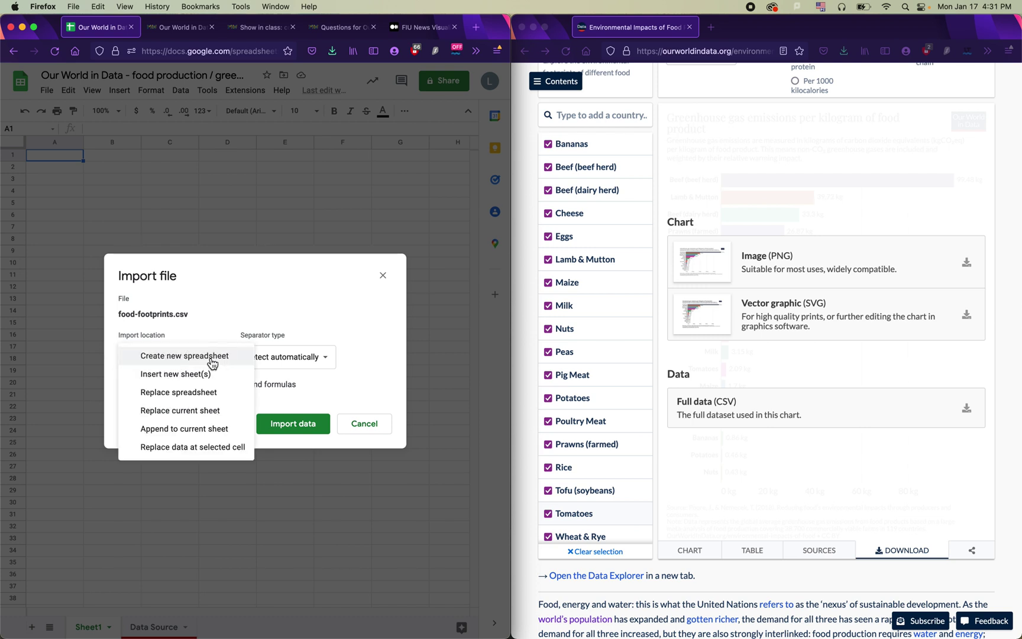
{"action": "left_click", "coordinate": [215, 411]}
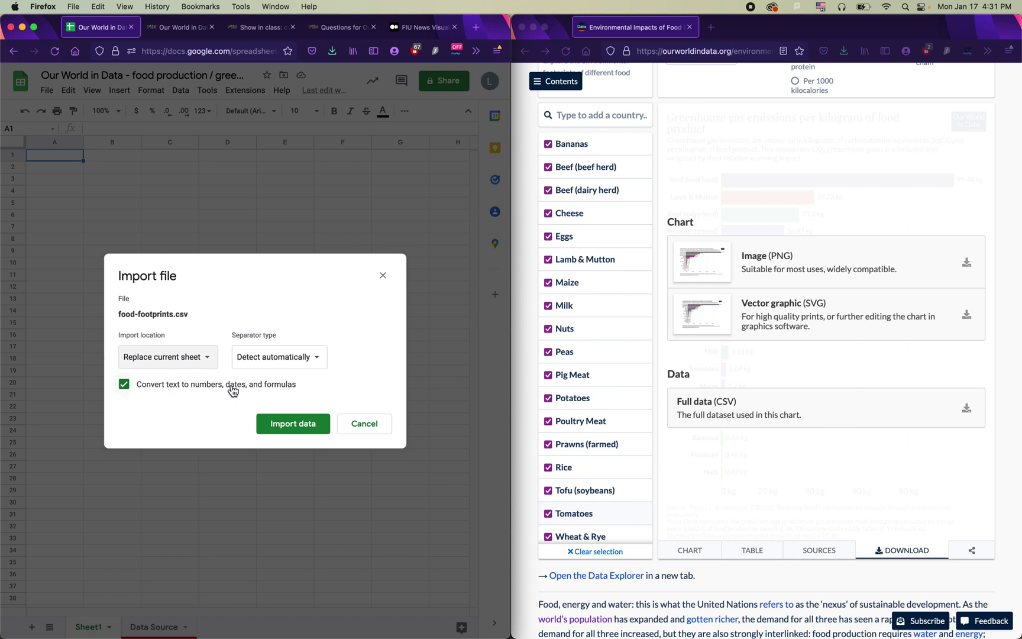
- Import the CSV into Sheet1, enlarge the window, and widen columns A and D to fit
{"action": "left_click", "coordinate": [307, 421]}
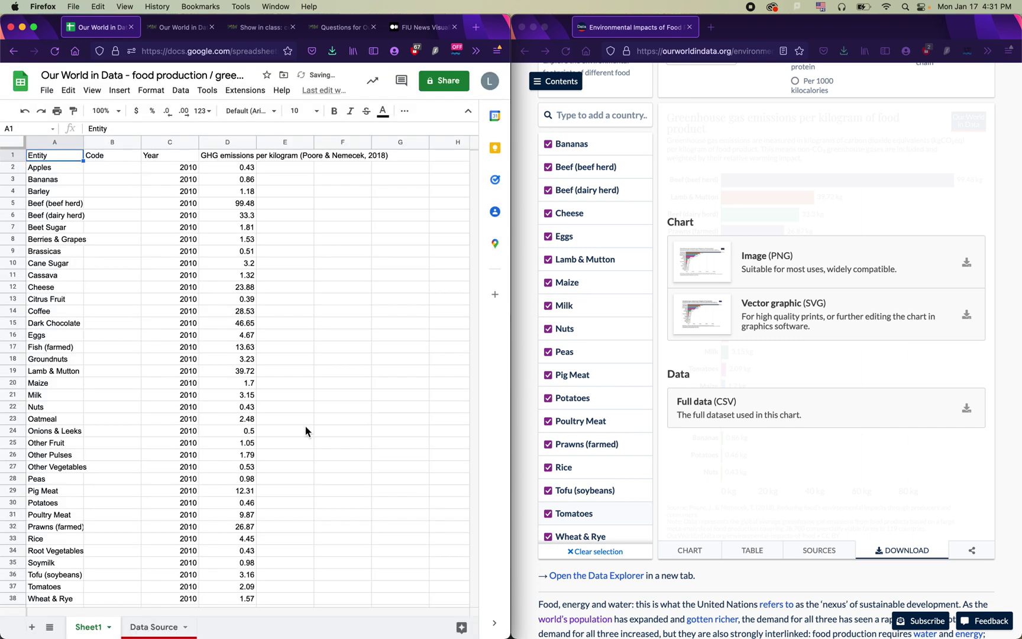
{"action": "left_click_drag", "start_coordinate": [513, 20], "coordinate": [956, 17]}
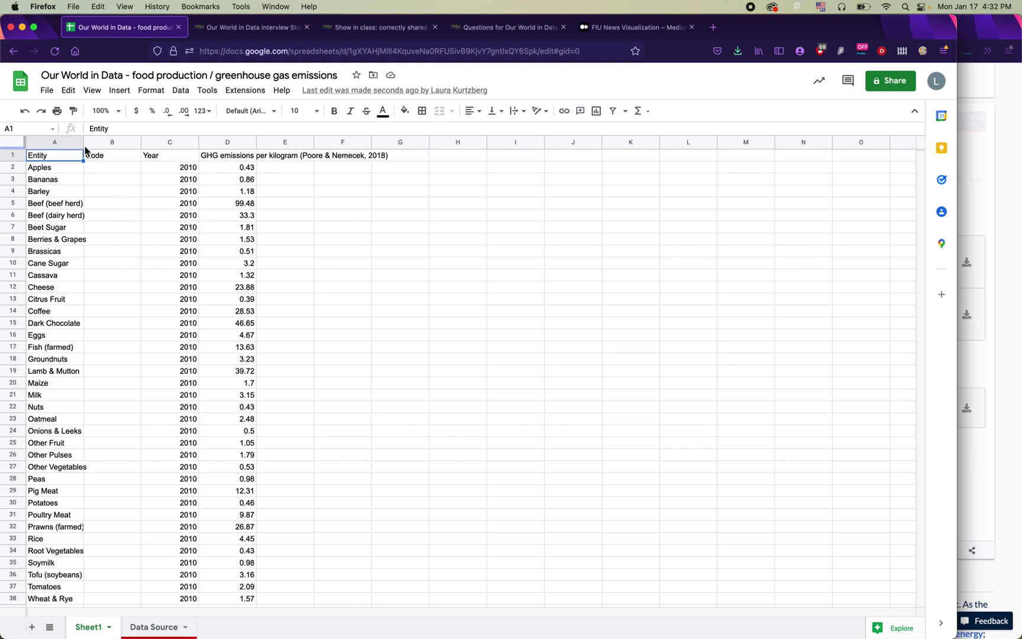
{"action": "left_click_drag", "start_coordinate": [83, 142], "coordinate": [131, 142]}
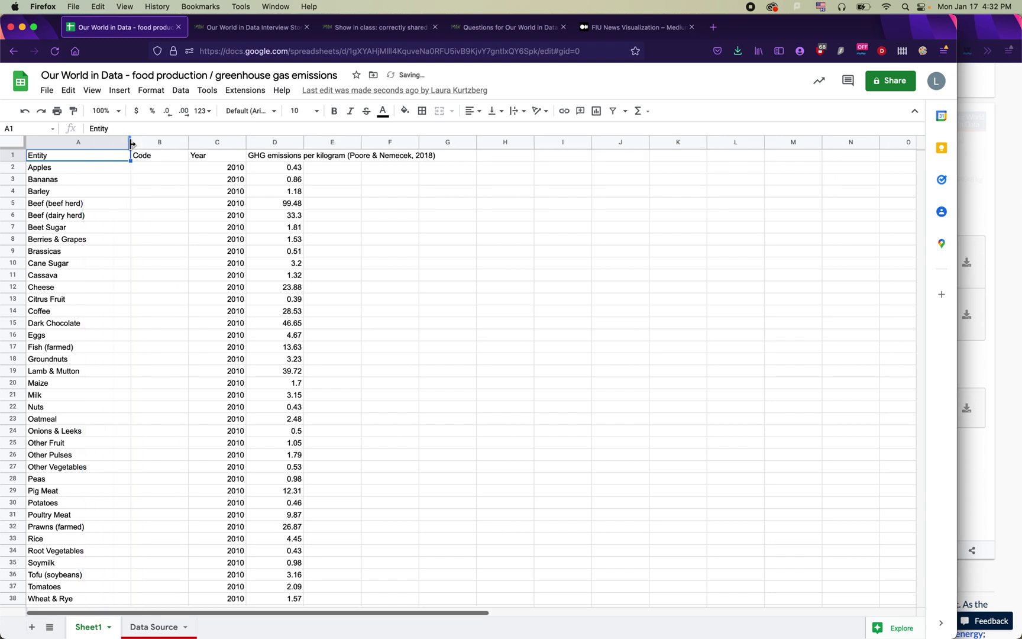
{"action": "scroll", "coordinate": [117, 349], "scroll_direction": "down", "scroll_amount": 5}
{"action": "scroll", "coordinate": [116, 349], "scroll_direction": "up", "scroll_amount": 5}
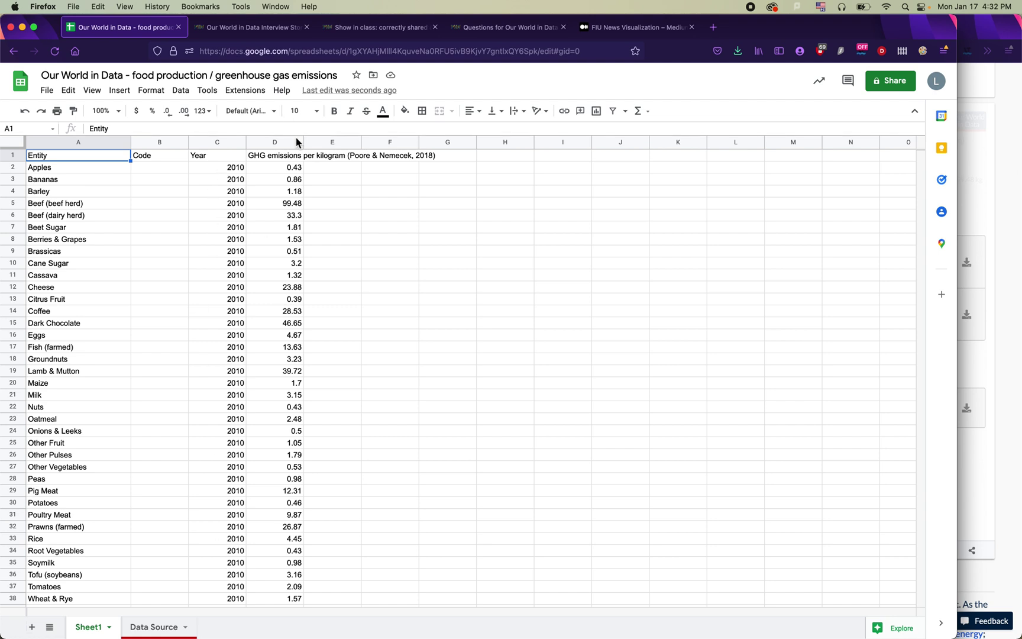
{"action": "left_click_drag", "start_coordinate": [304, 143], "coordinate": [445, 142]}
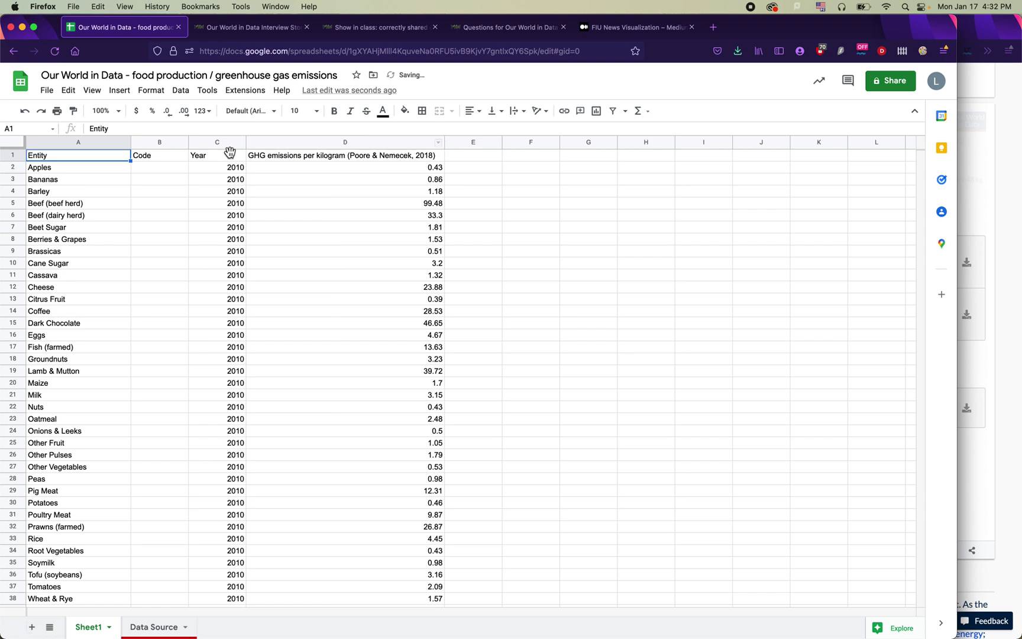
{"action": "left_click", "coordinate": [404, 339]}
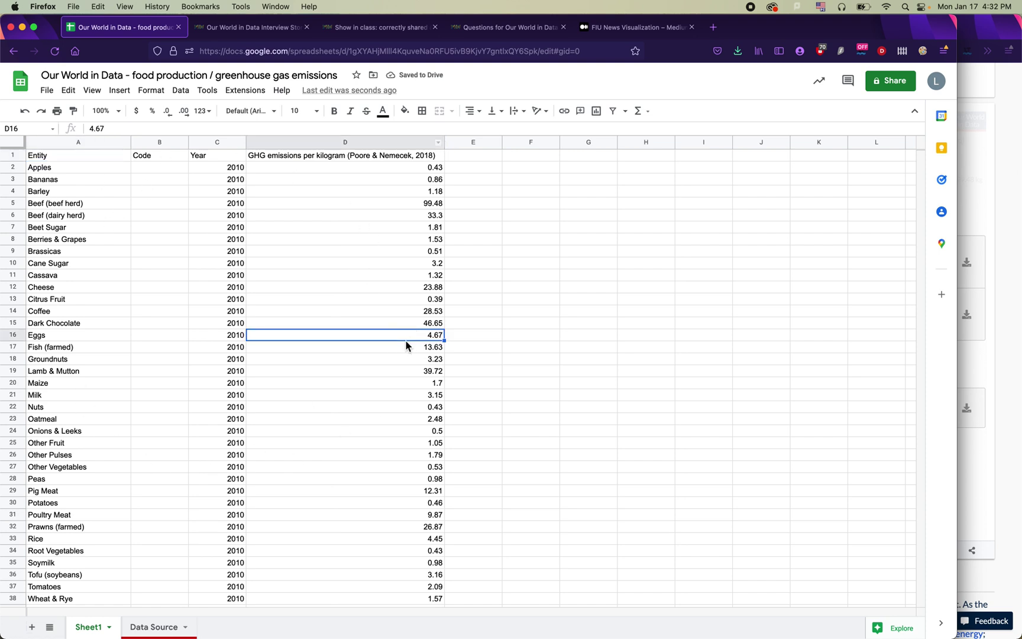
{"action": "left_click", "coordinate": [540, 231]}
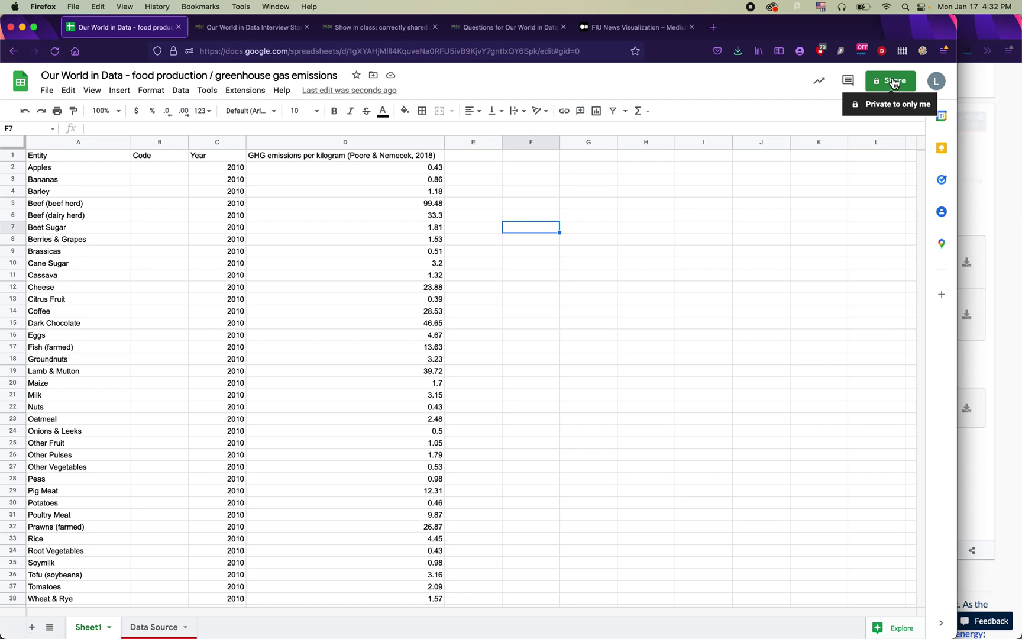
{"action": "left_click", "coordinate": [574, 52]}
{"action": "key", "text": "super+c"}
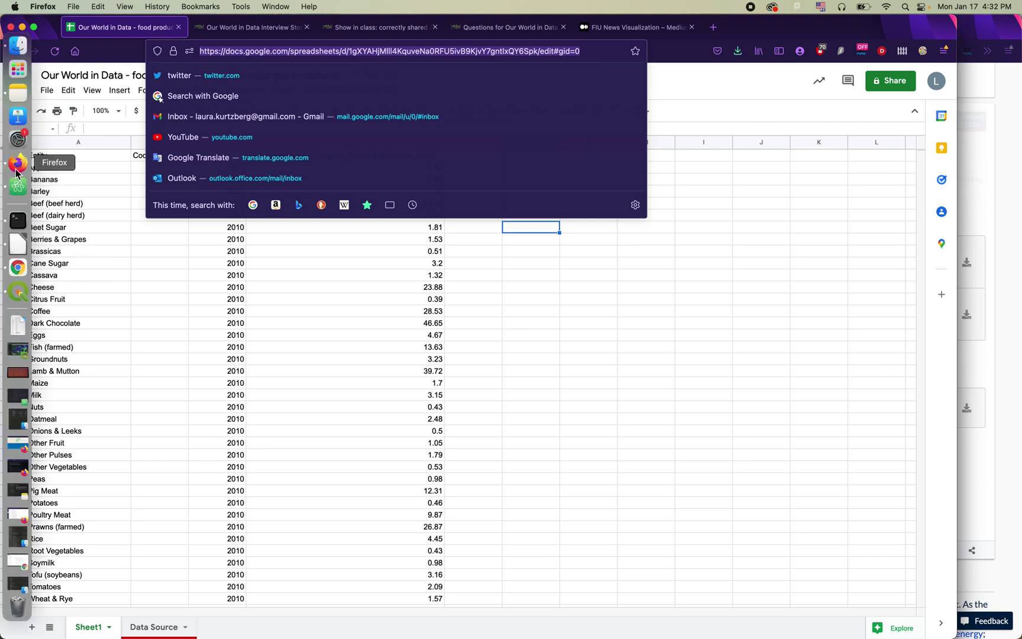
{"action": "right_click", "coordinate": [18, 166]}
{"action": "left_click", "coordinate": [92, 237]}
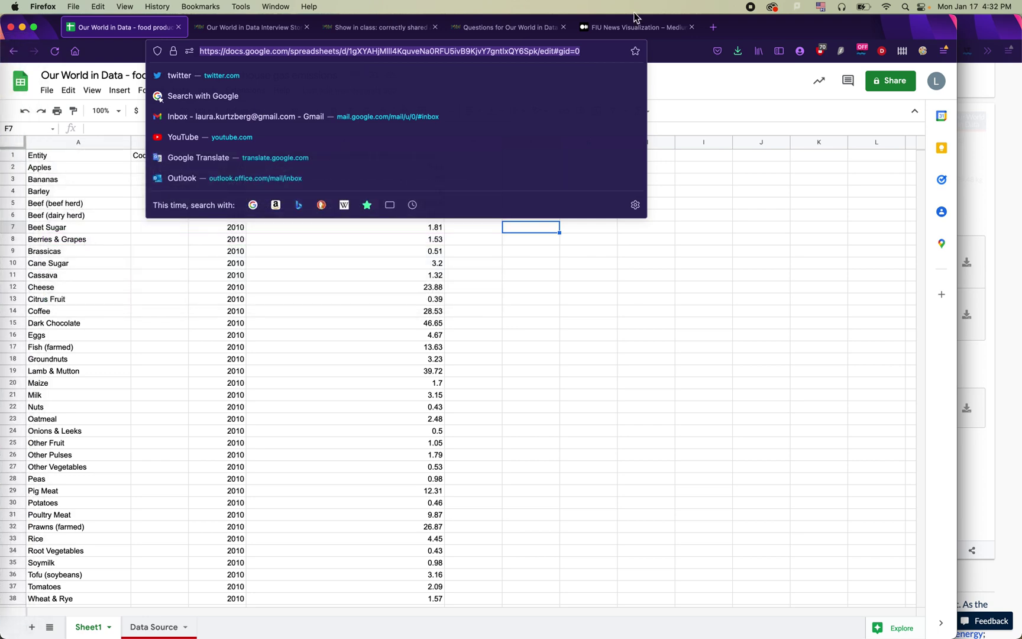
{"action": "left_click", "coordinate": [406, 50]}
{"action": "key", "text": "super+v"}
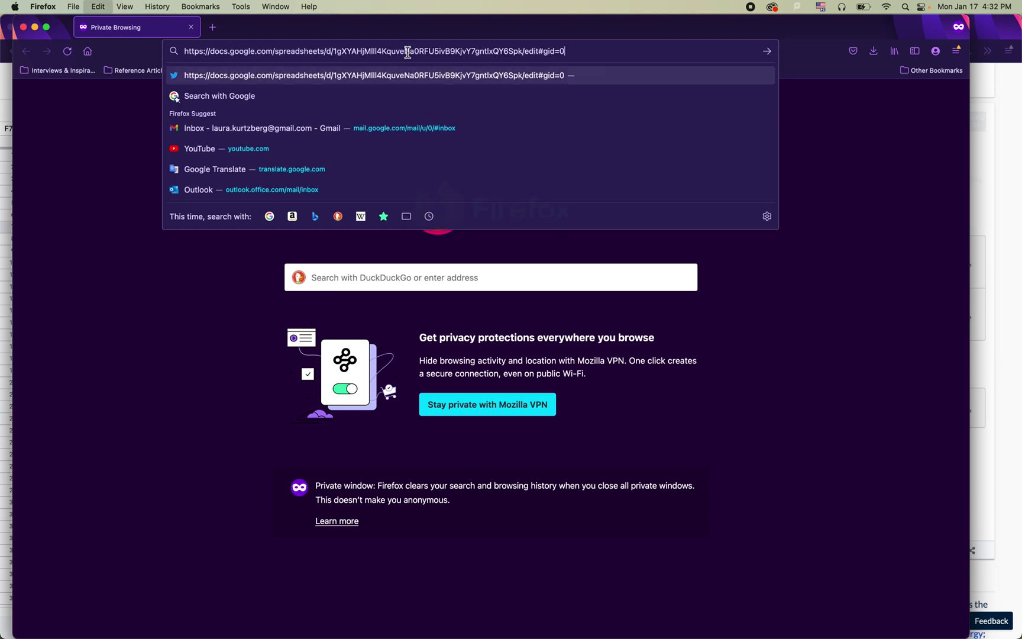
{"action": "key", "text": "Return"}
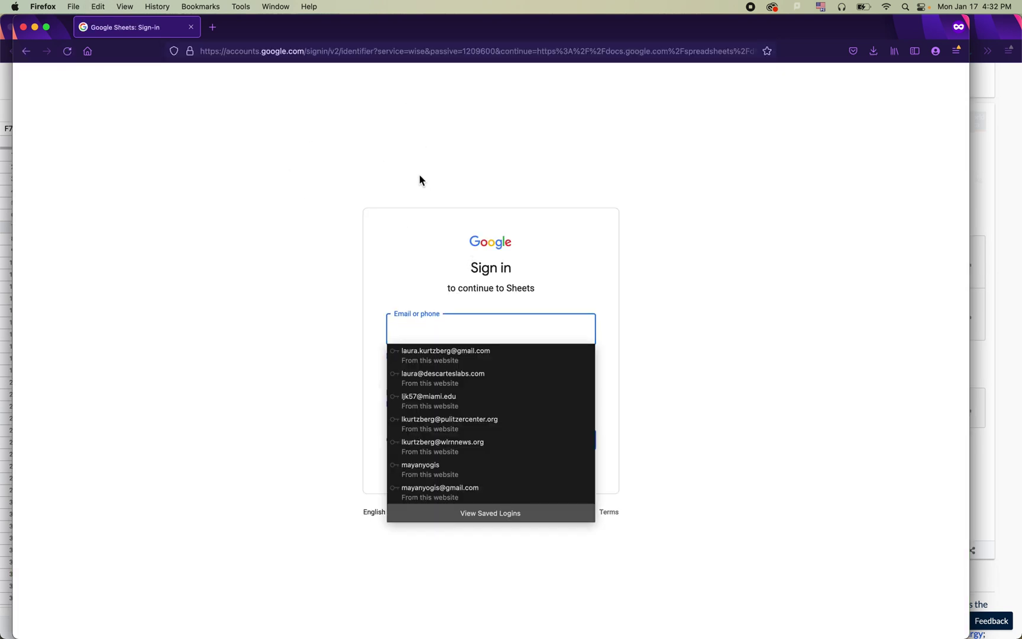
{"action": "left_click", "coordinate": [406, 234]}
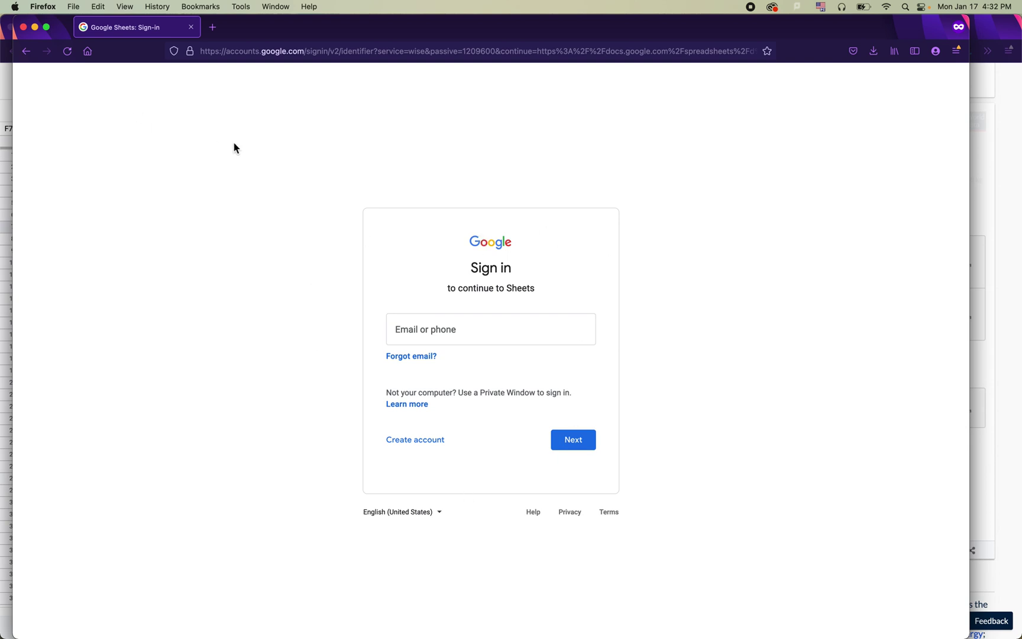
{"action": "left_click", "coordinate": [24, 27]}
{"action": "left_click", "coordinate": [593, 50]}
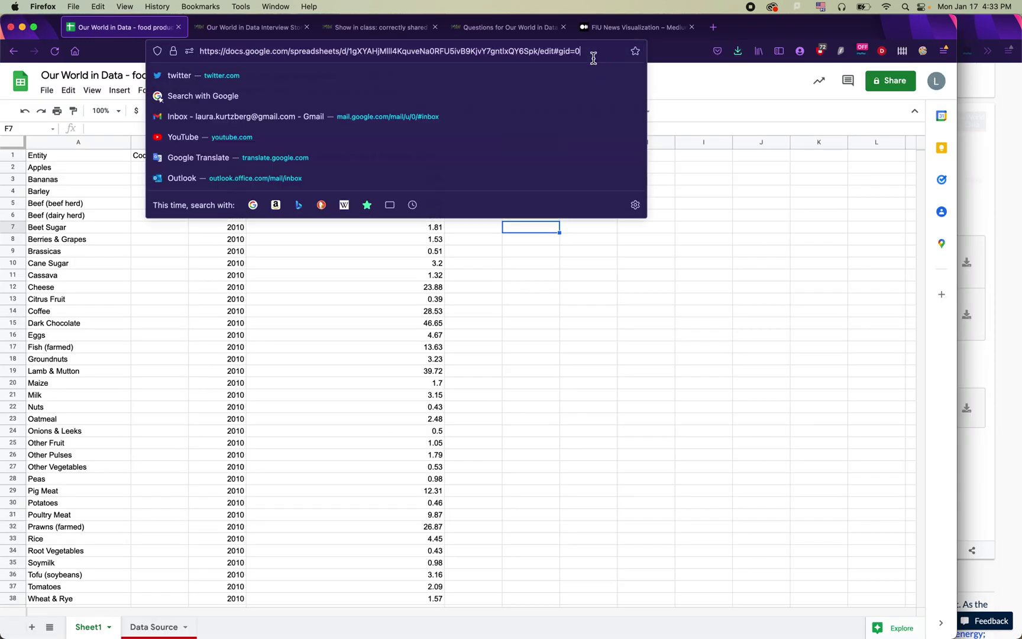
{"action": "left_click", "coordinate": [683, 90]}
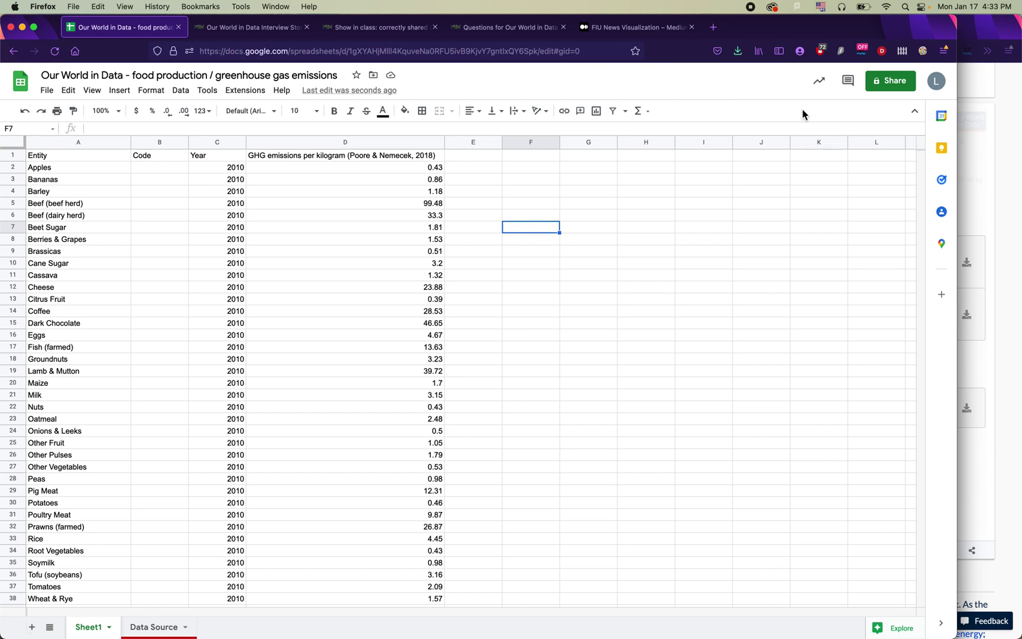
- Change link sharing from Florida International University to Anyone with the link, role Editor
{"action": "left_click", "coordinate": [892, 90]}
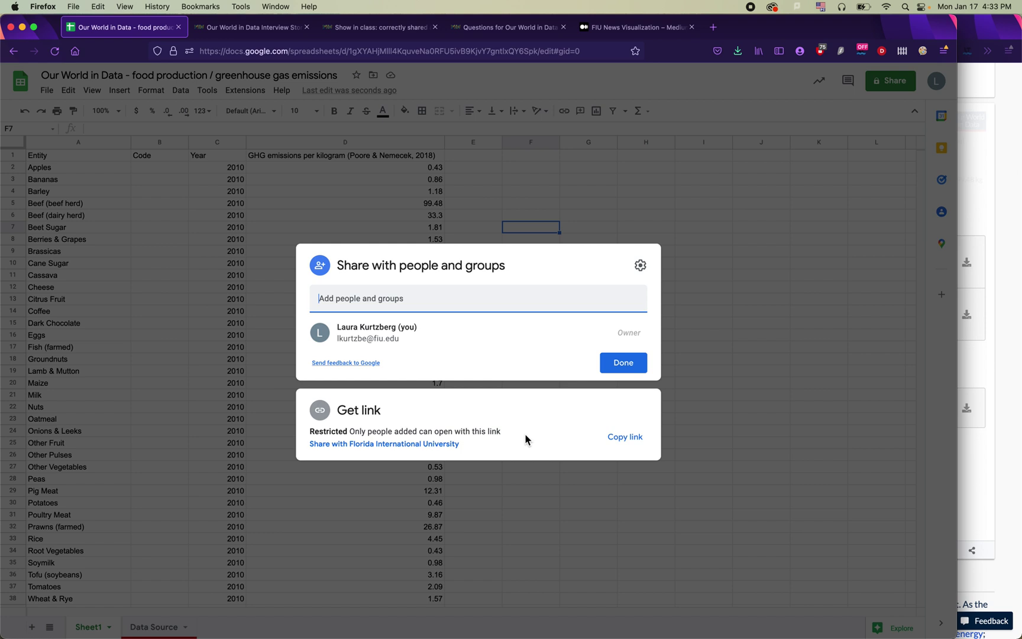
{"action": "left_click", "coordinate": [321, 450]}
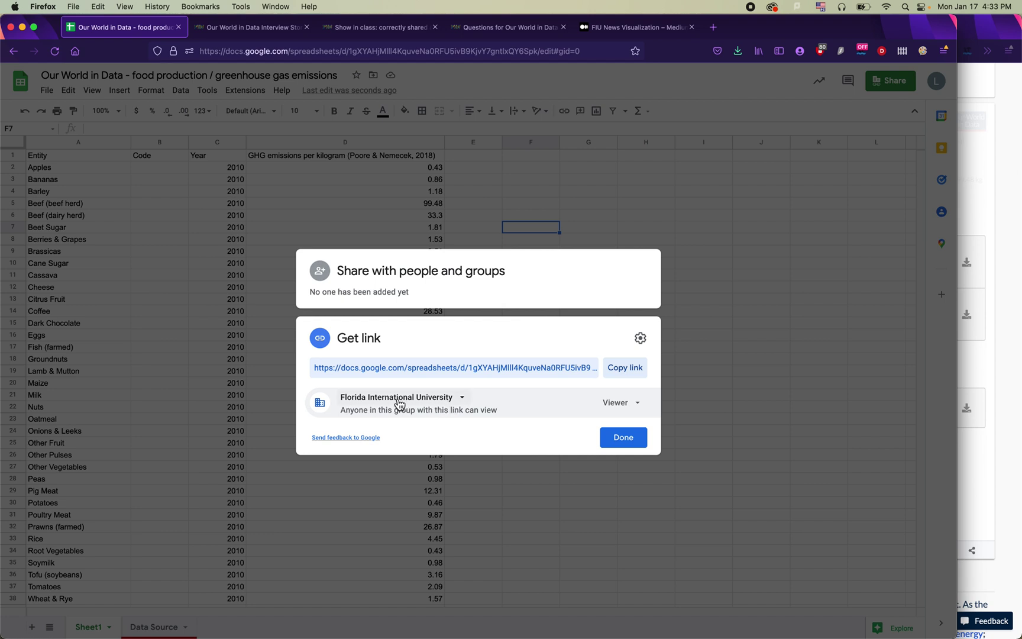
{"action": "left_click", "coordinate": [442, 399]}
{"action": "left_click", "coordinate": [441, 494]}
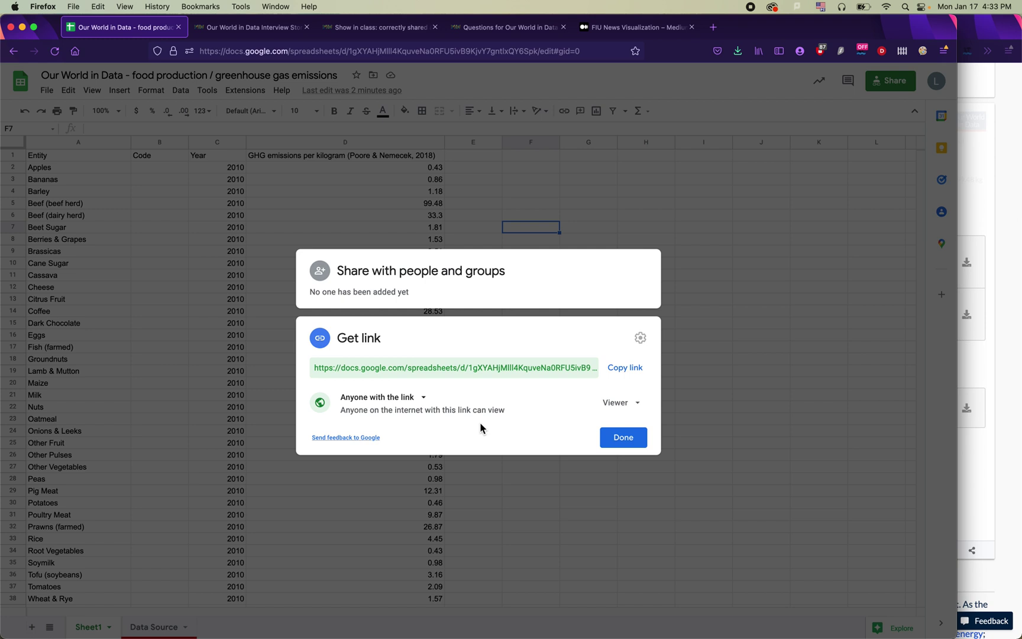
{"action": "left_click", "coordinate": [635, 410]}
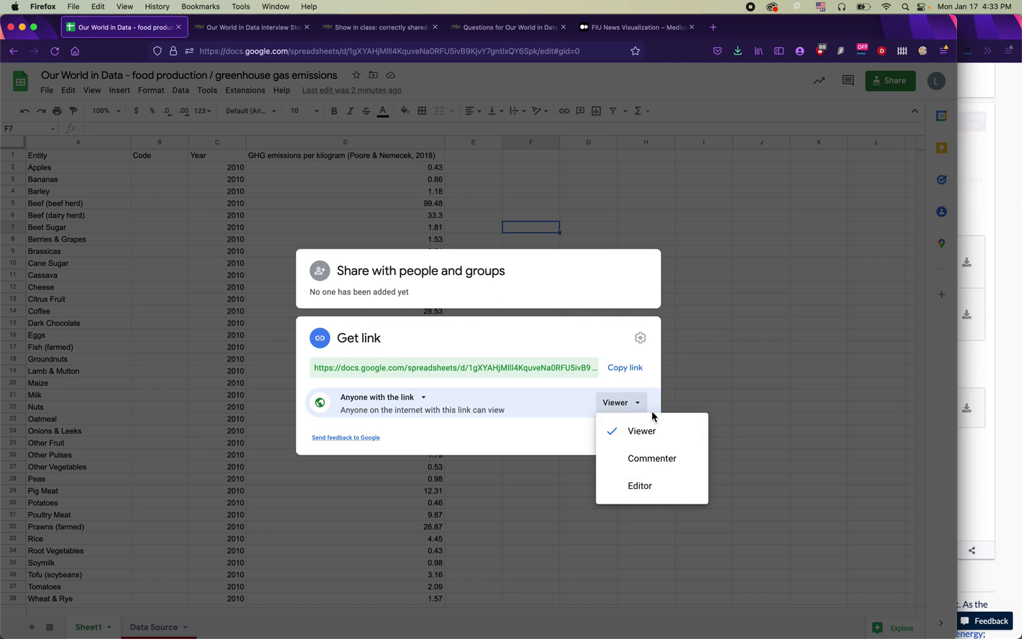
{"action": "left_click", "coordinate": [650, 494]}
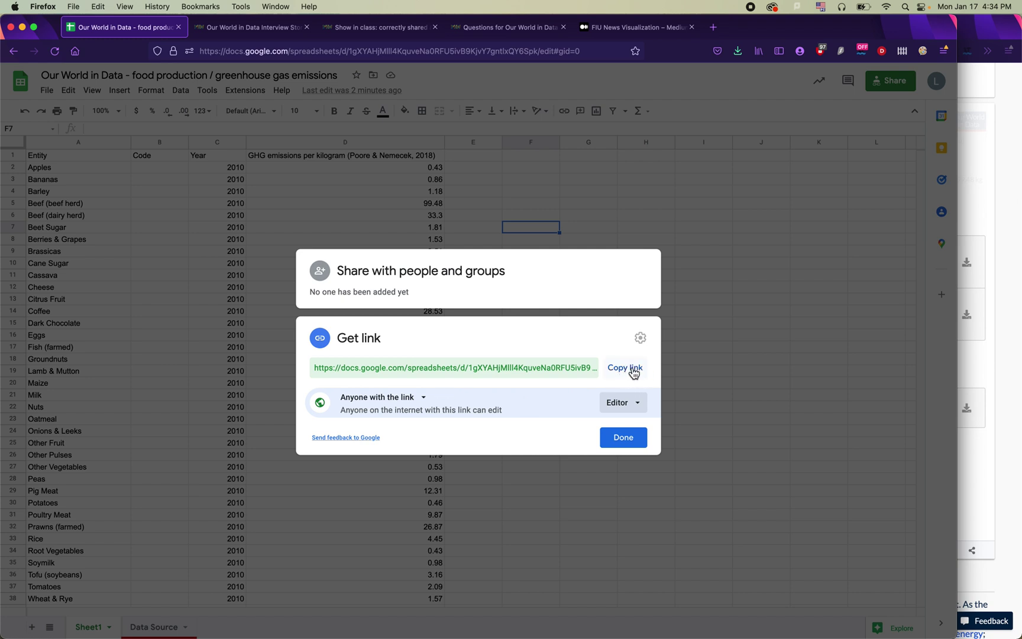
- Close the sharing dialog with Done and click through the imported data, starting at Apples
{"action": "left_click", "coordinate": [619, 443]}
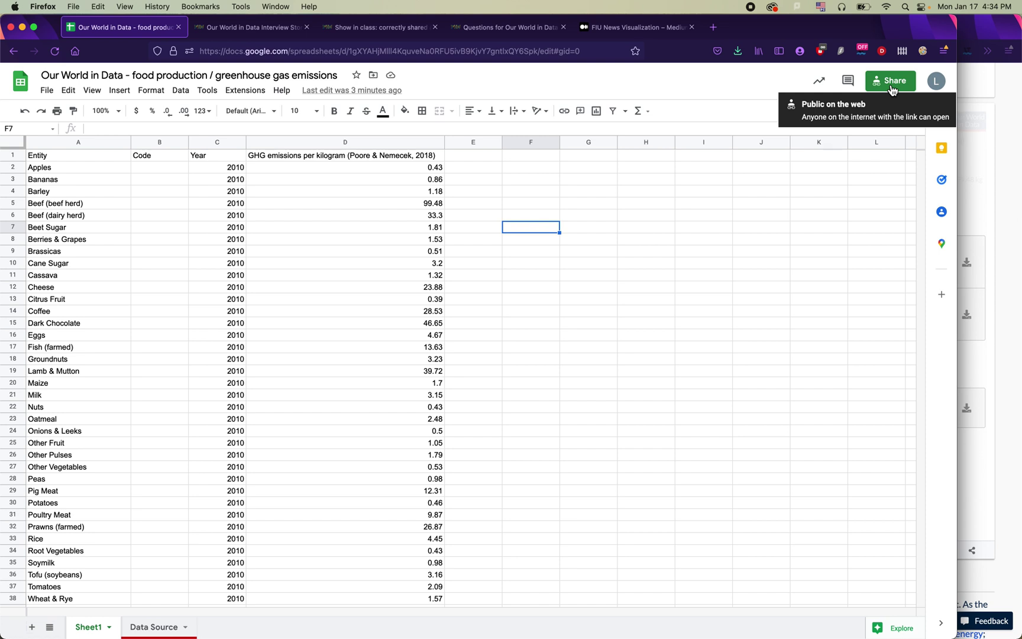
{"action": "left_click", "coordinate": [459, 349]}
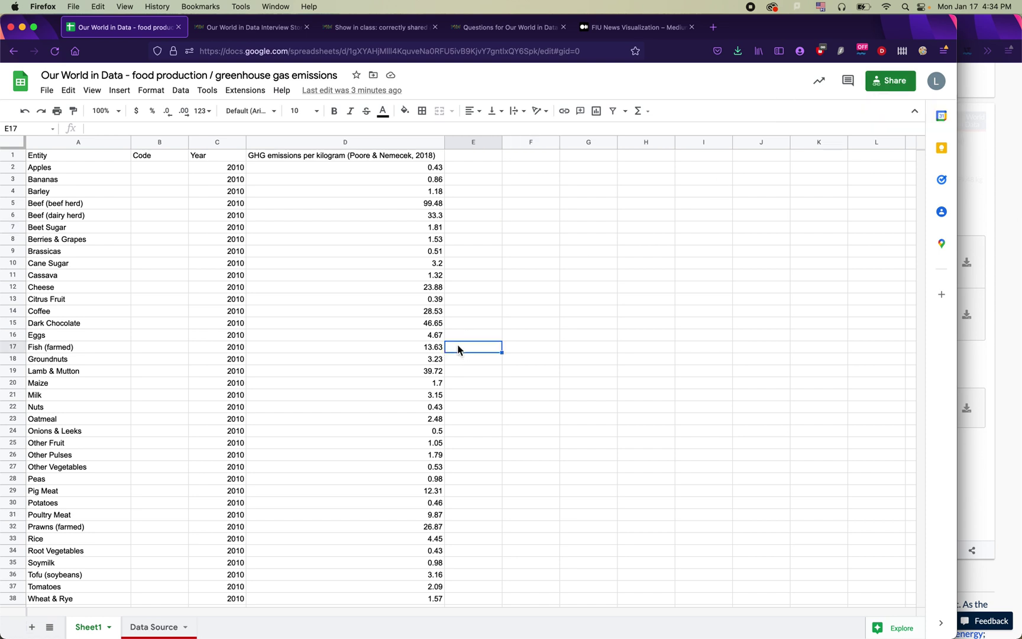
{"action": "left_click", "coordinate": [83, 166]}
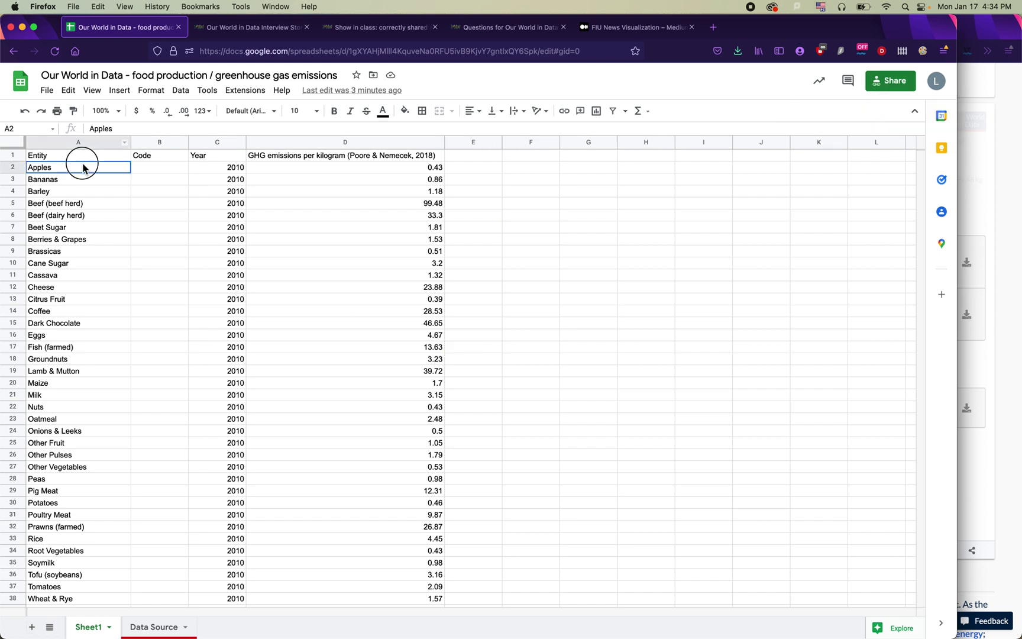
{"action": "left_click", "coordinate": [548, 268]}
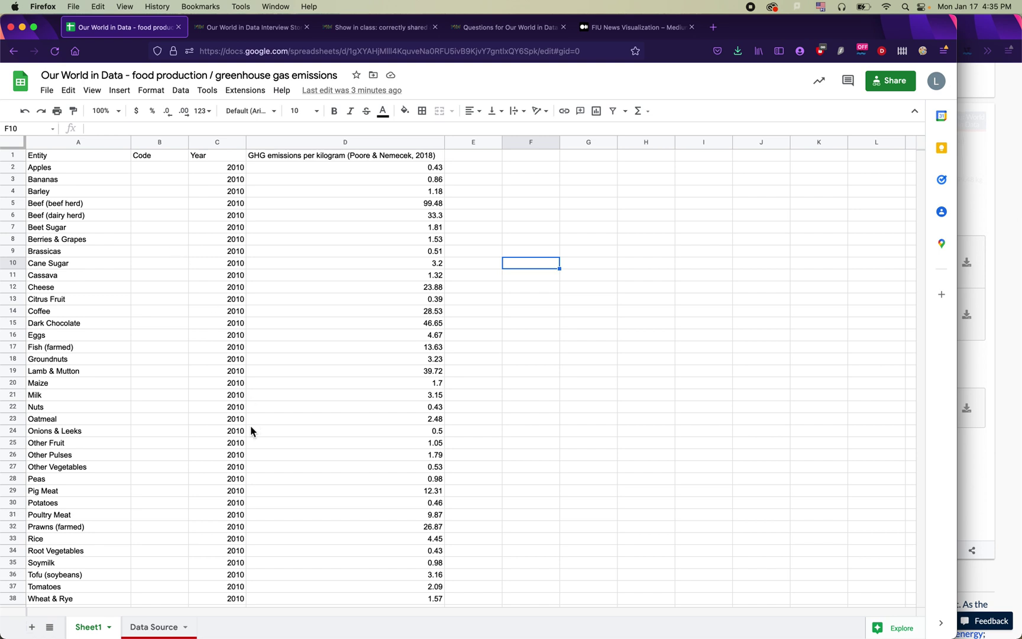
{"action": "scroll", "coordinate": [250, 430], "scroll_direction": "down", "scroll_amount": 2}
{"action": "scroll", "coordinate": [250, 430], "scroll_direction": "up", "scroll_amount": 2}
- Check the Data Source tab, return to Sheet1, and narrow the window beside Our World in Data
{"action": "left_click", "coordinate": [165, 622]}
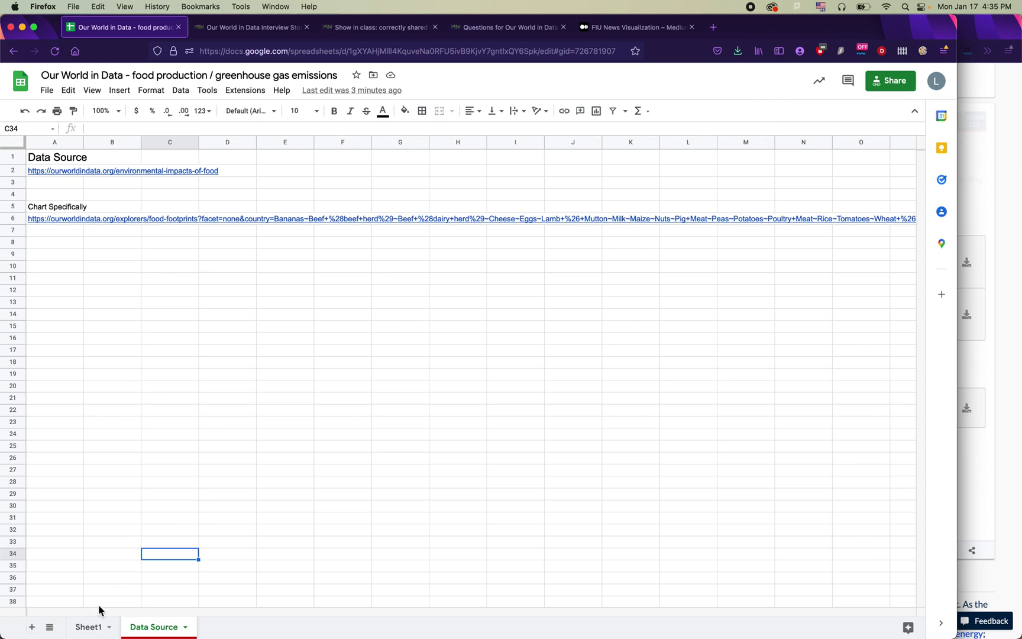
{"action": "left_click", "coordinate": [90, 626]}
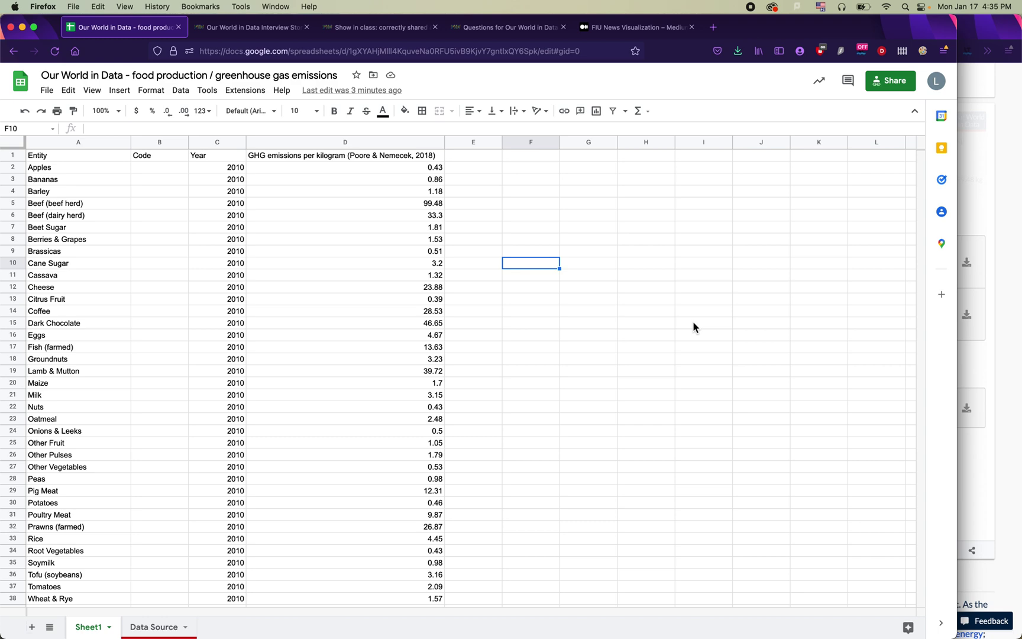
{"action": "left_click_drag", "start_coordinate": [957, 240], "coordinate": [509, 243]}
{"action": "scroll", "coordinate": [755, 256], "scroll_direction": "up", "scroll_amount": 6}
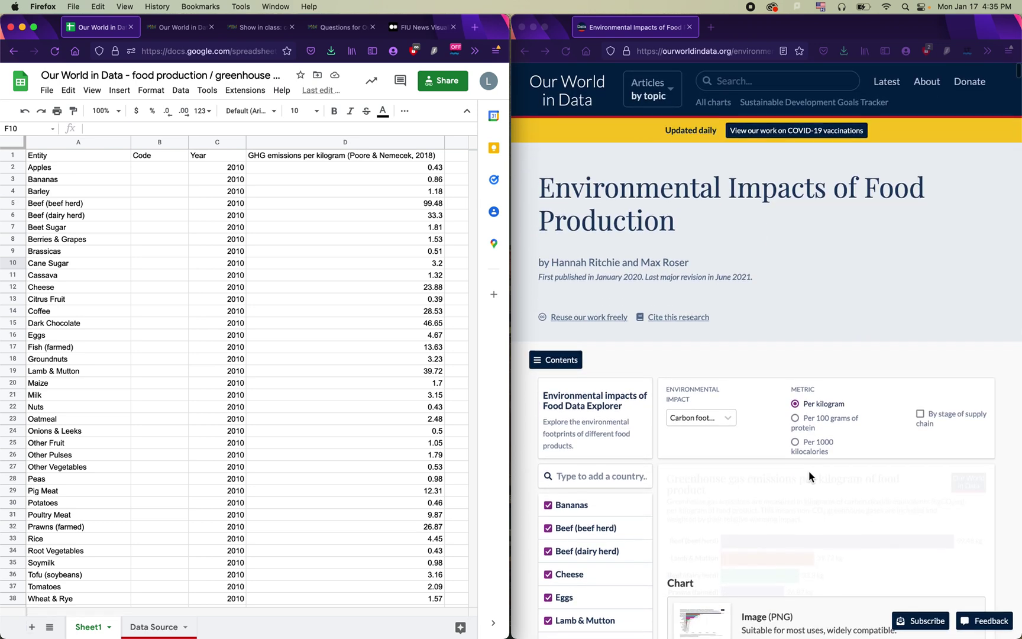